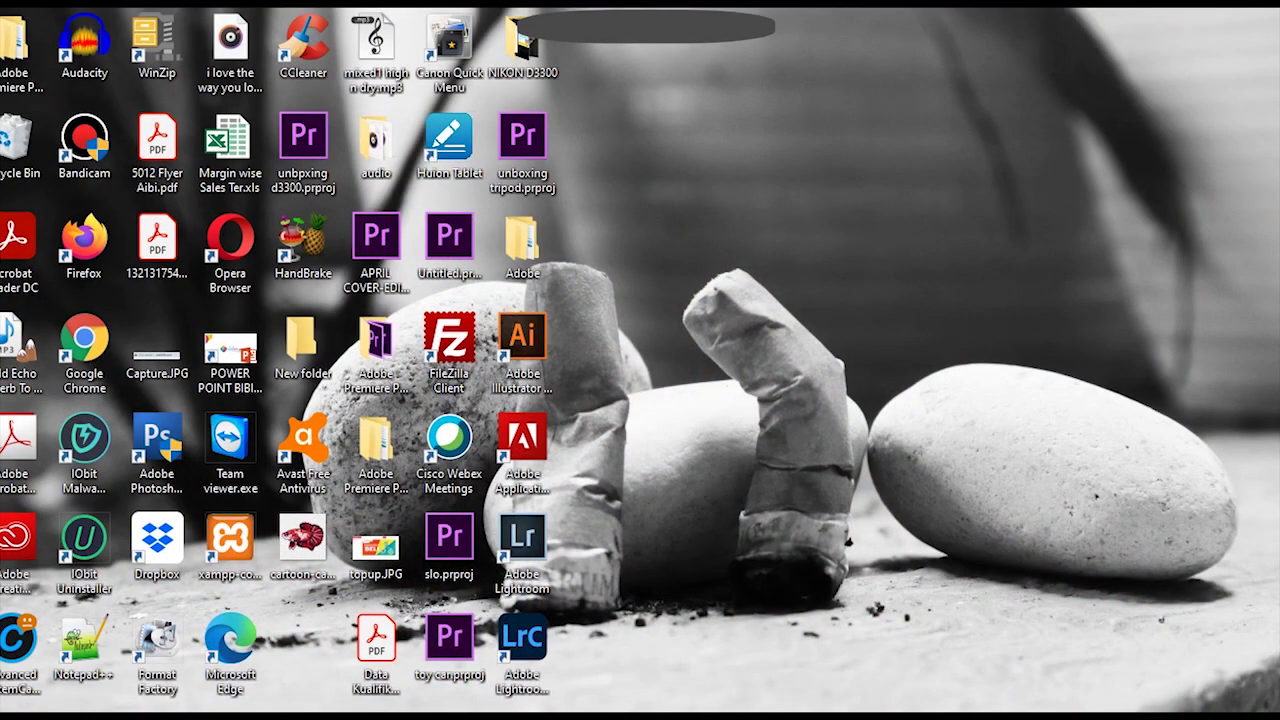
Launch Illustrator from the desktop shortcut and dismiss the What's New welcome window
{"action": "left_click", "coordinate": [522, 345]}
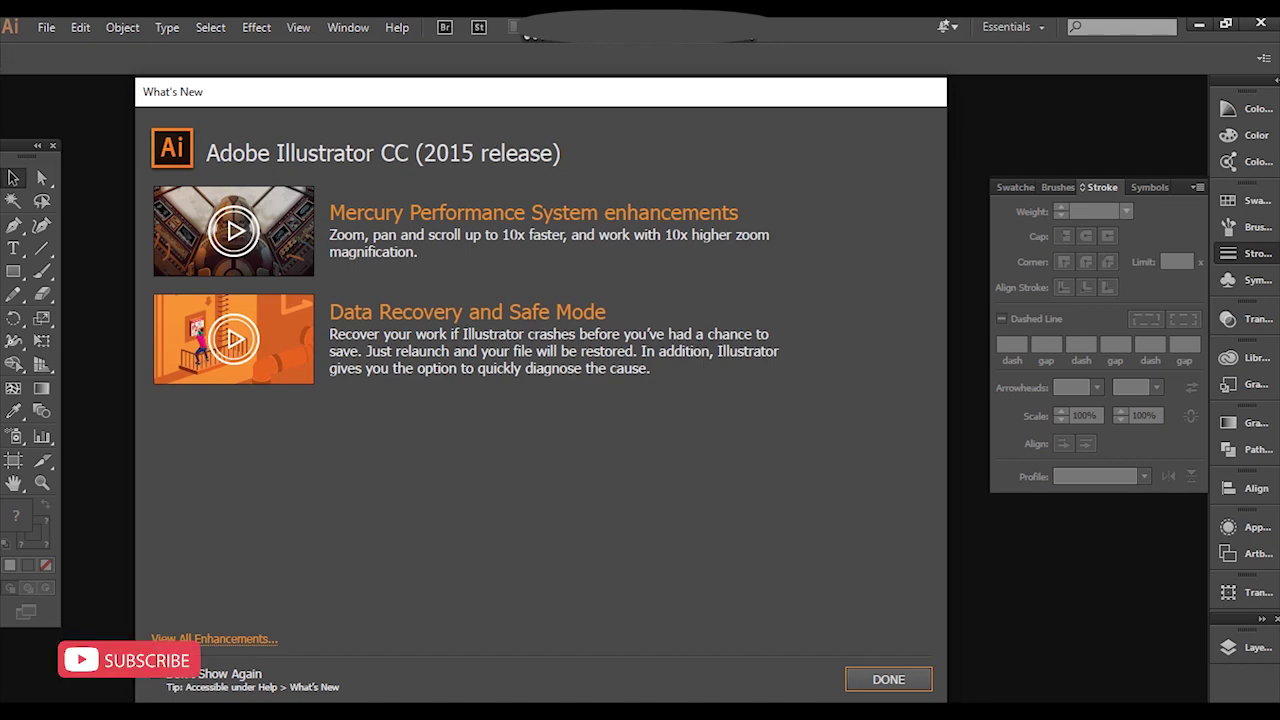
{"action": "mouse_move", "coordinate": [566, 92]}
{"action": "left_mouse_down"}
{"action": "mouse_move", "coordinate": [551, 103]}
{"action": "mouse_move", "coordinate": [537, 50]}
{"action": "left_mouse_up"}
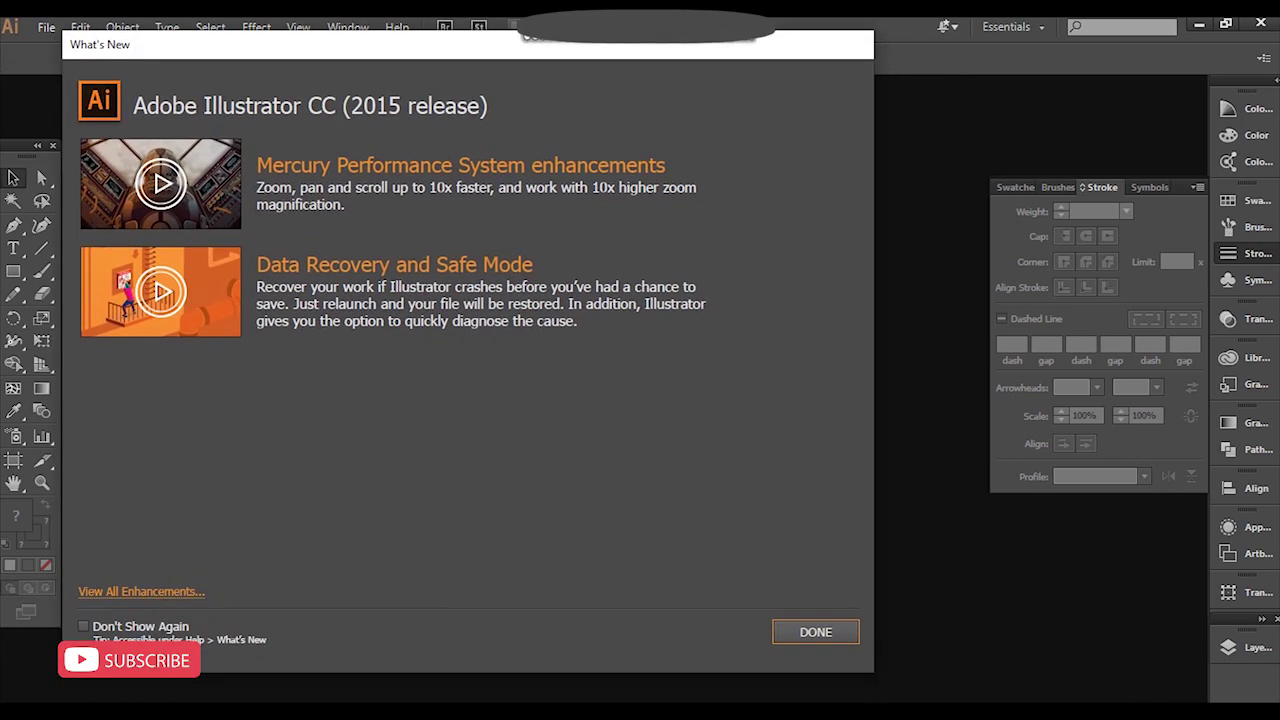
{"action": "left_click", "coordinate": [792, 632]}
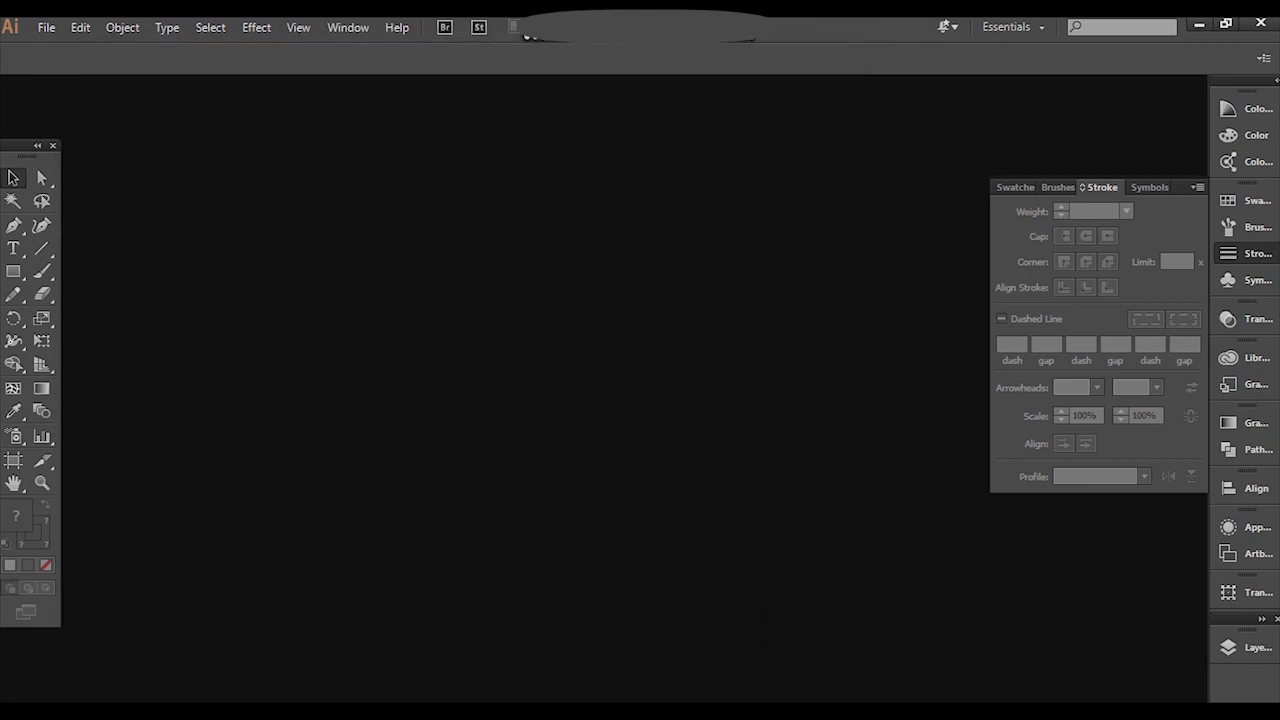
Create a new Letter-size (612 × 792) document, Untitled-1, with units set to Pixels
{"action": "left_click", "coordinate": [46, 27]}
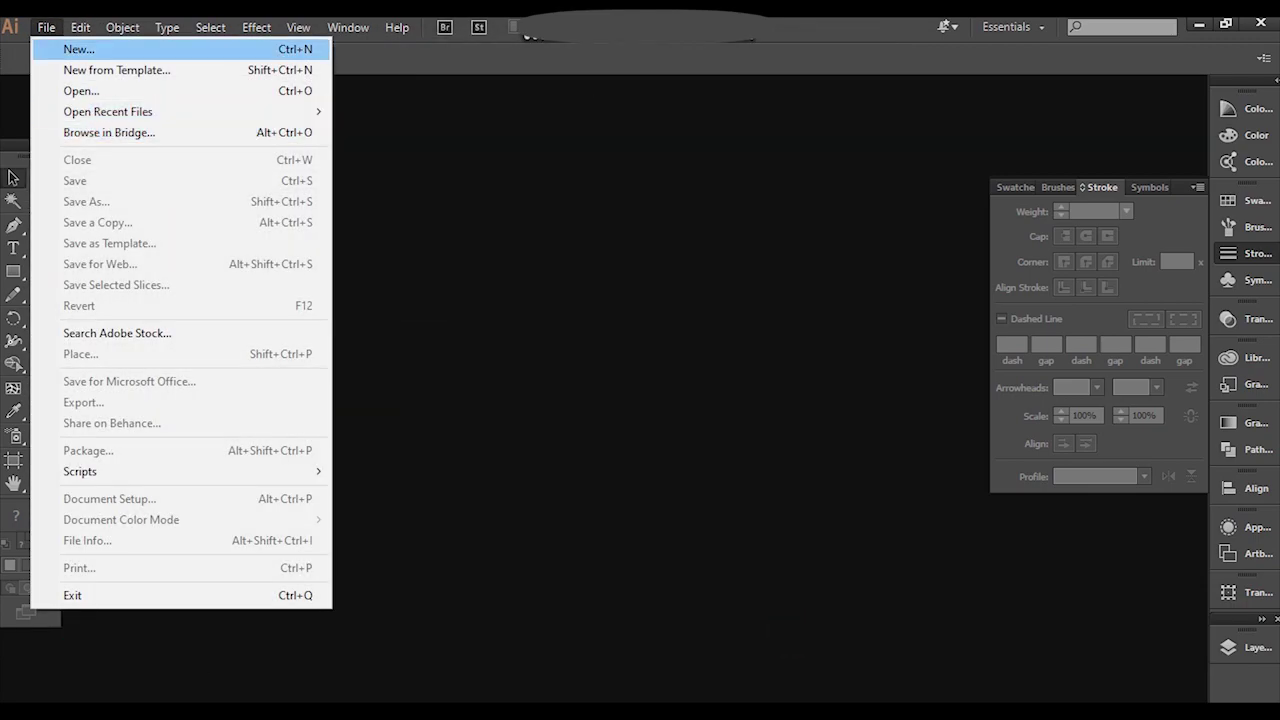
{"action": "left_click", "coordinate": [88, 49]}
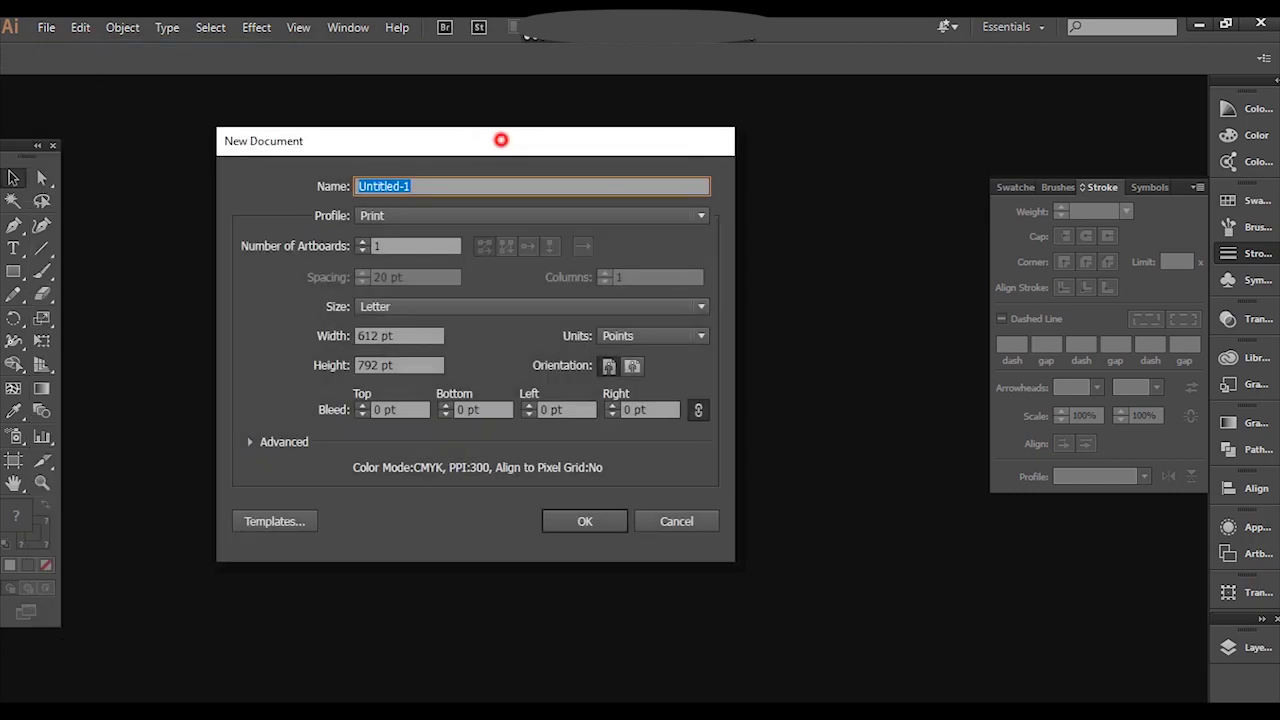
{"action": "left_click_drag", "start_coordinate": [500, 138], "coordinate": [436, 118]}
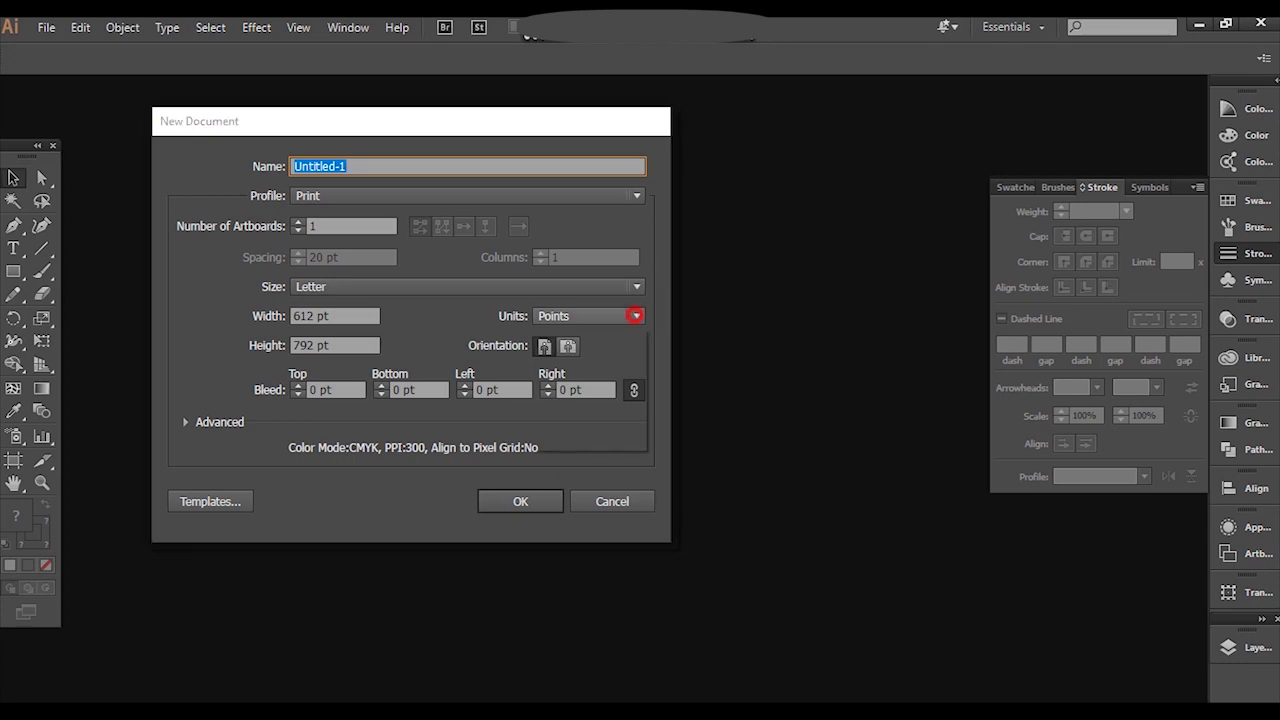
{"action": "left_click", "coordinate": [636, 316]}
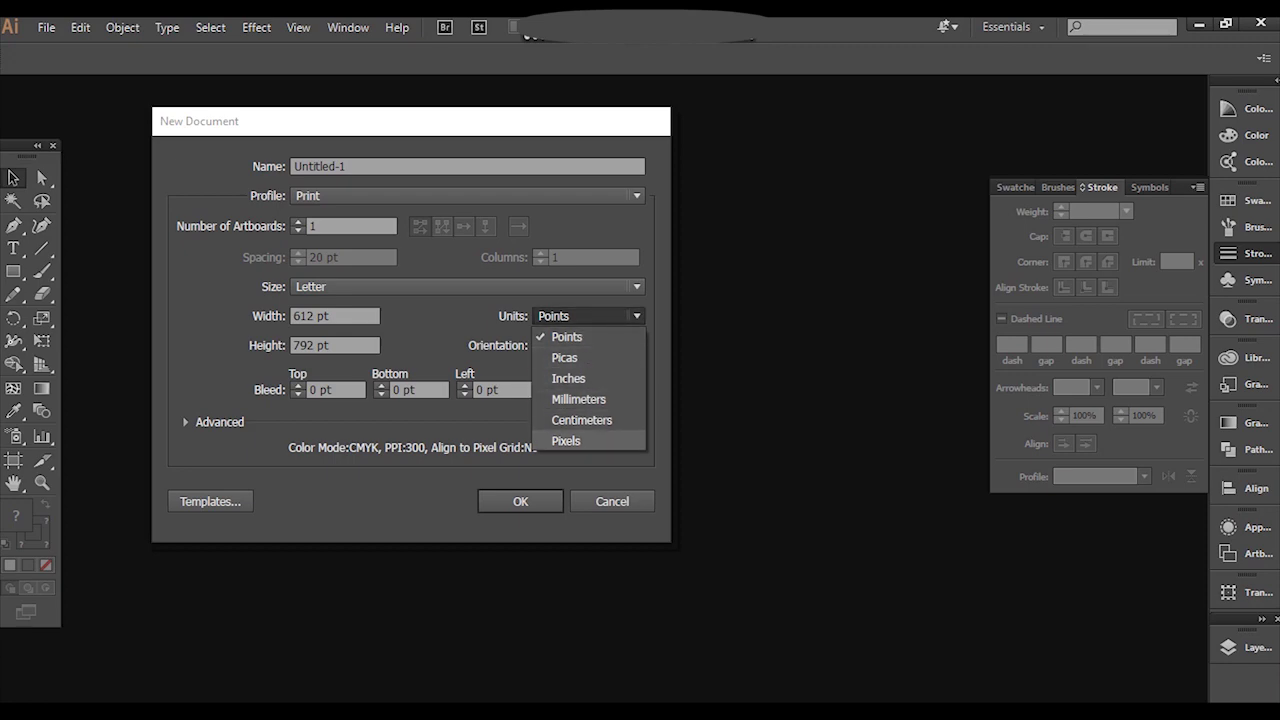
{"action": "left_click", "coordinate": [565, 441]}
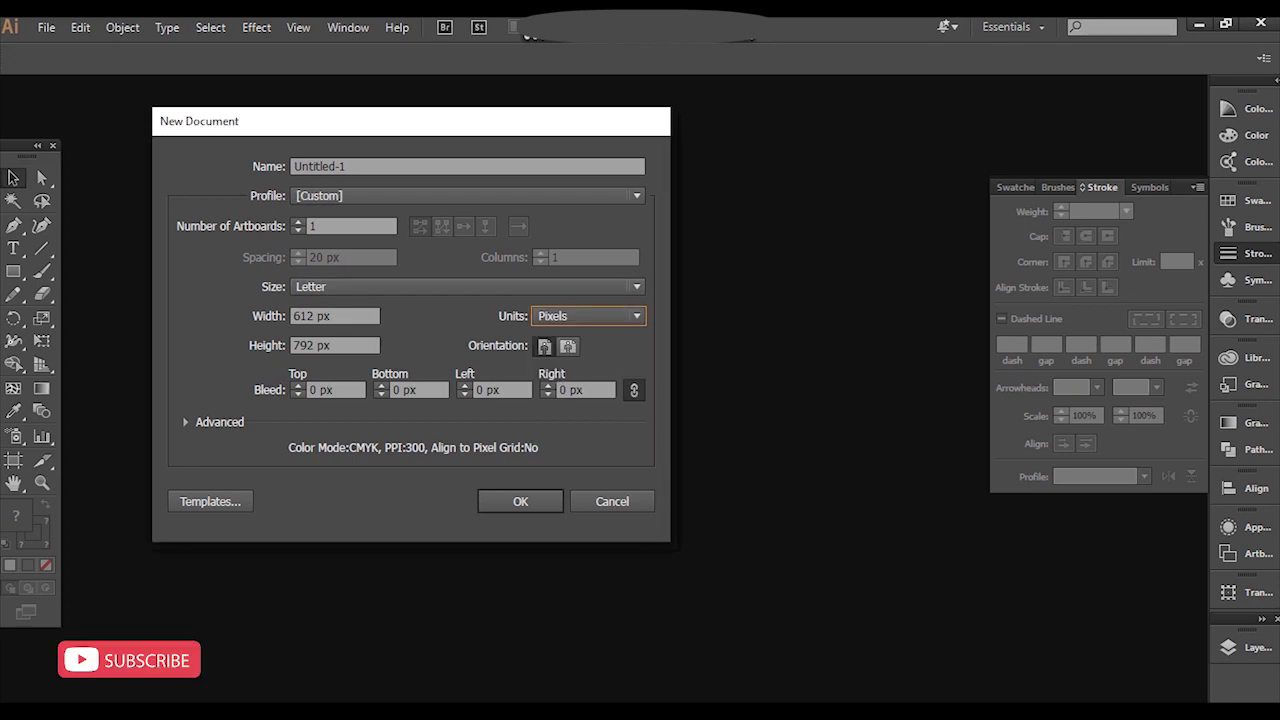
{"action": "left_click", "coordinate": [335, 316]}
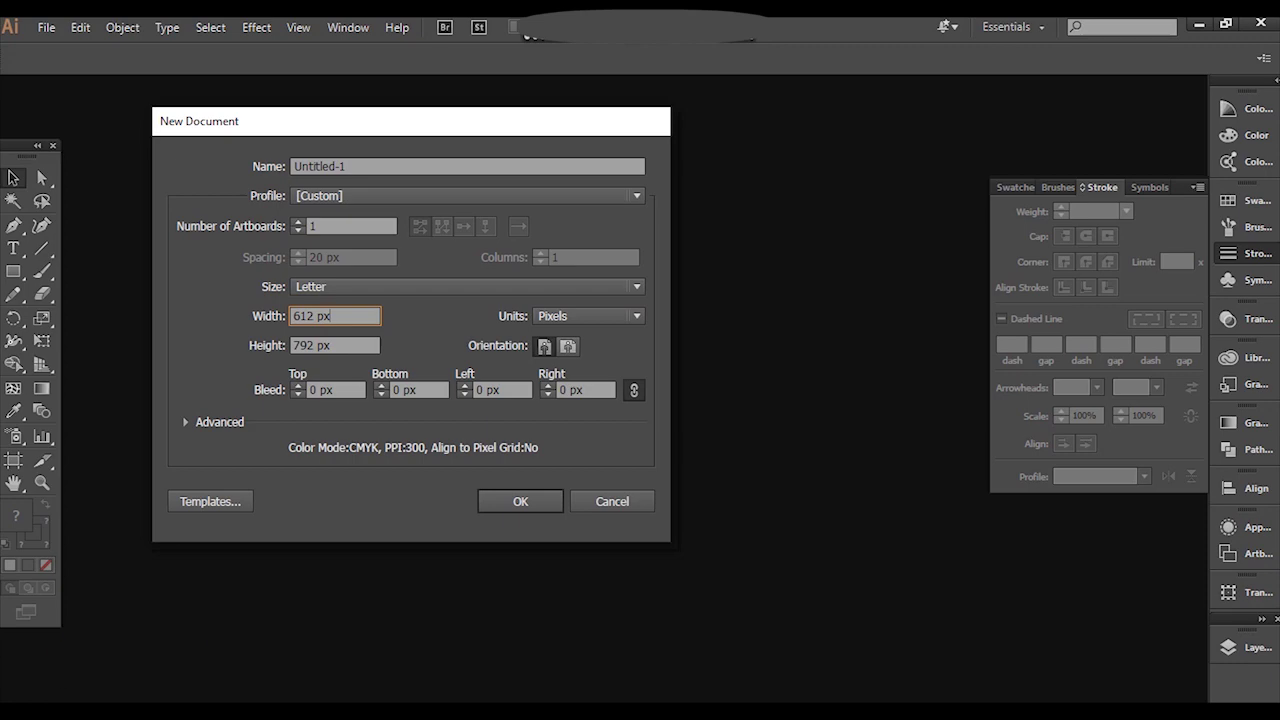
{"action": "left_click", "coordinate": [437, 287]}
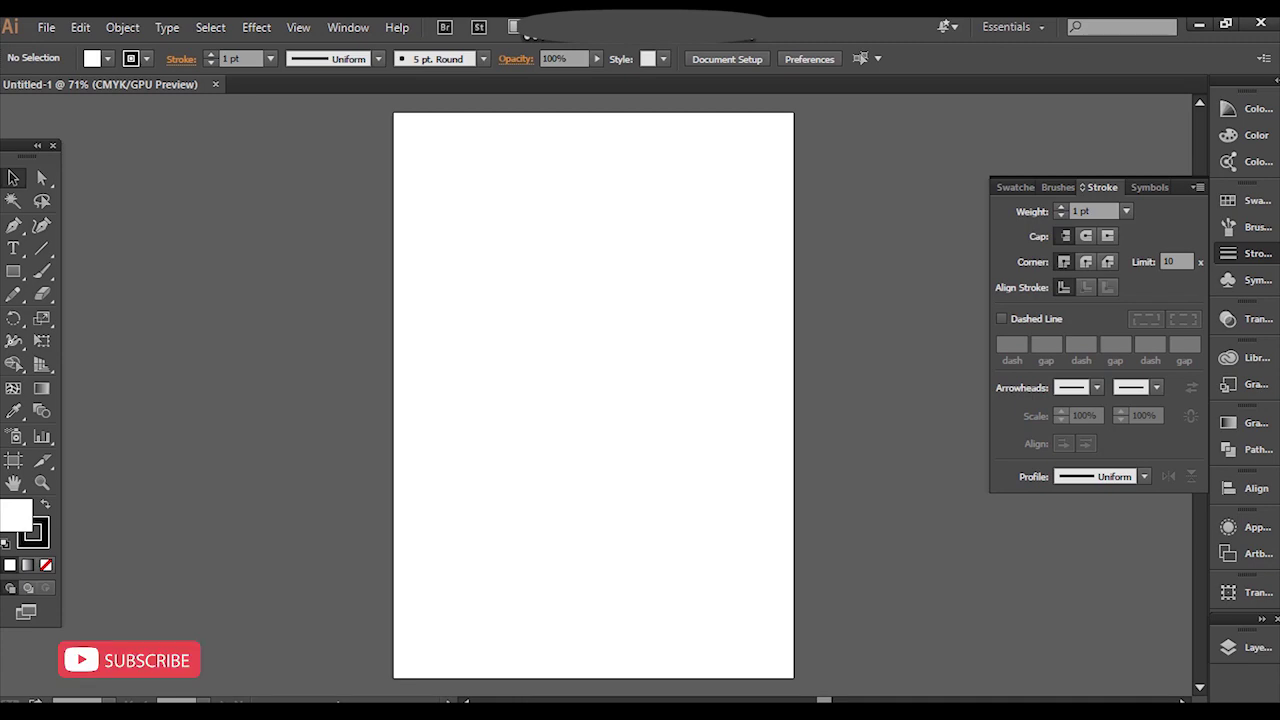
Zoom the artboard to 150%, center it, and pick the Line Segment Tool
{"action": "key", "text": "ctrl+plus"}
{"action": "key", "text": "ctrl+plus"}
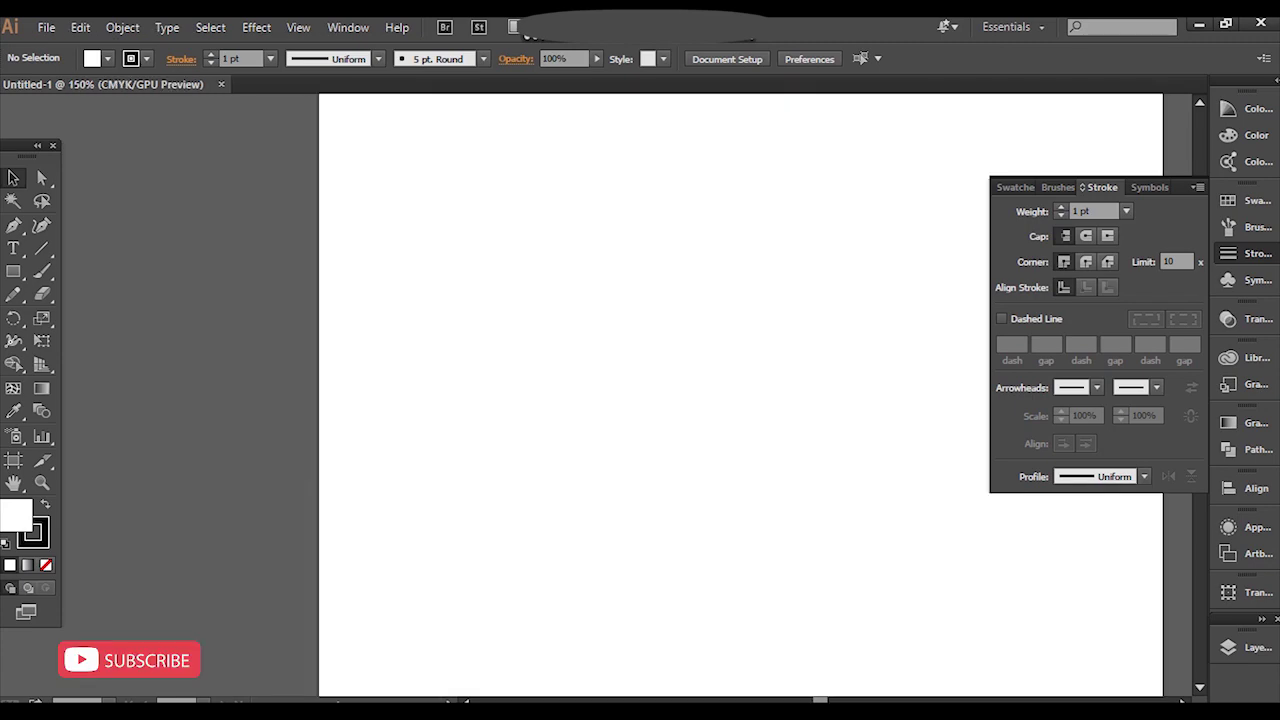
{"action": "left_click_drag", "start_coordinate": [615, 437], "coordinate": [420, 437]}
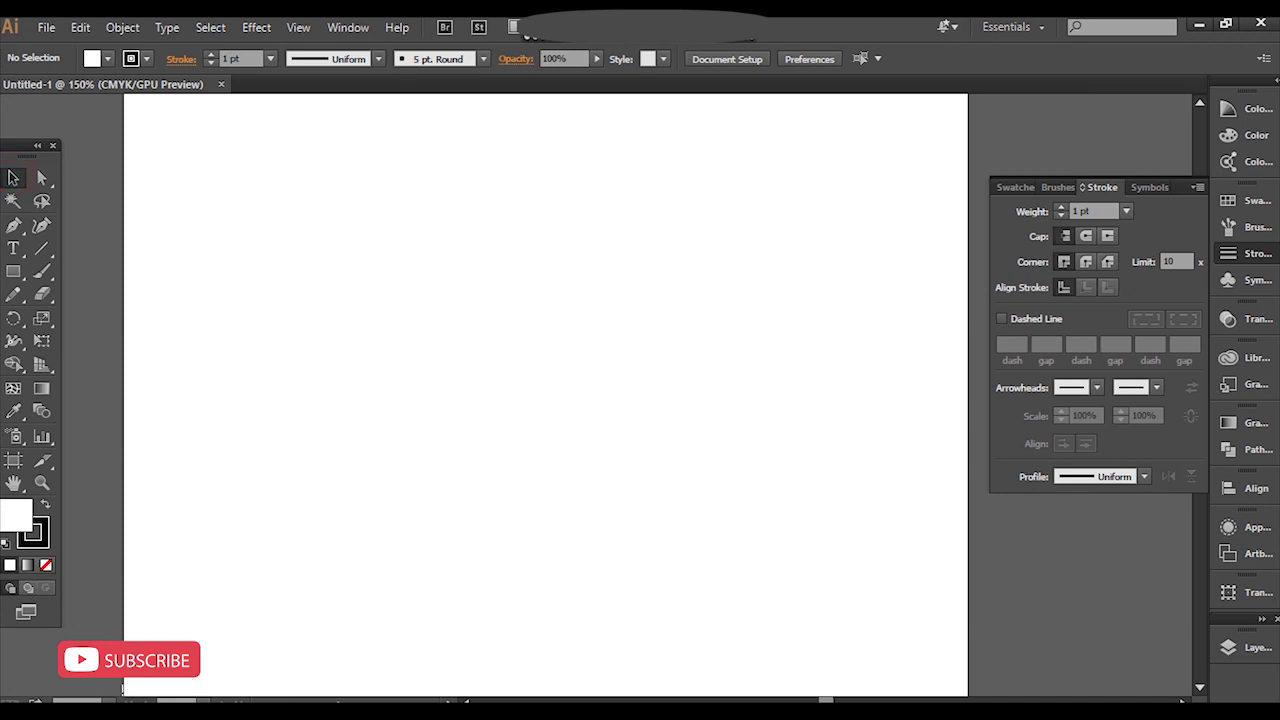
{"action": "key", "text": "backslash"}
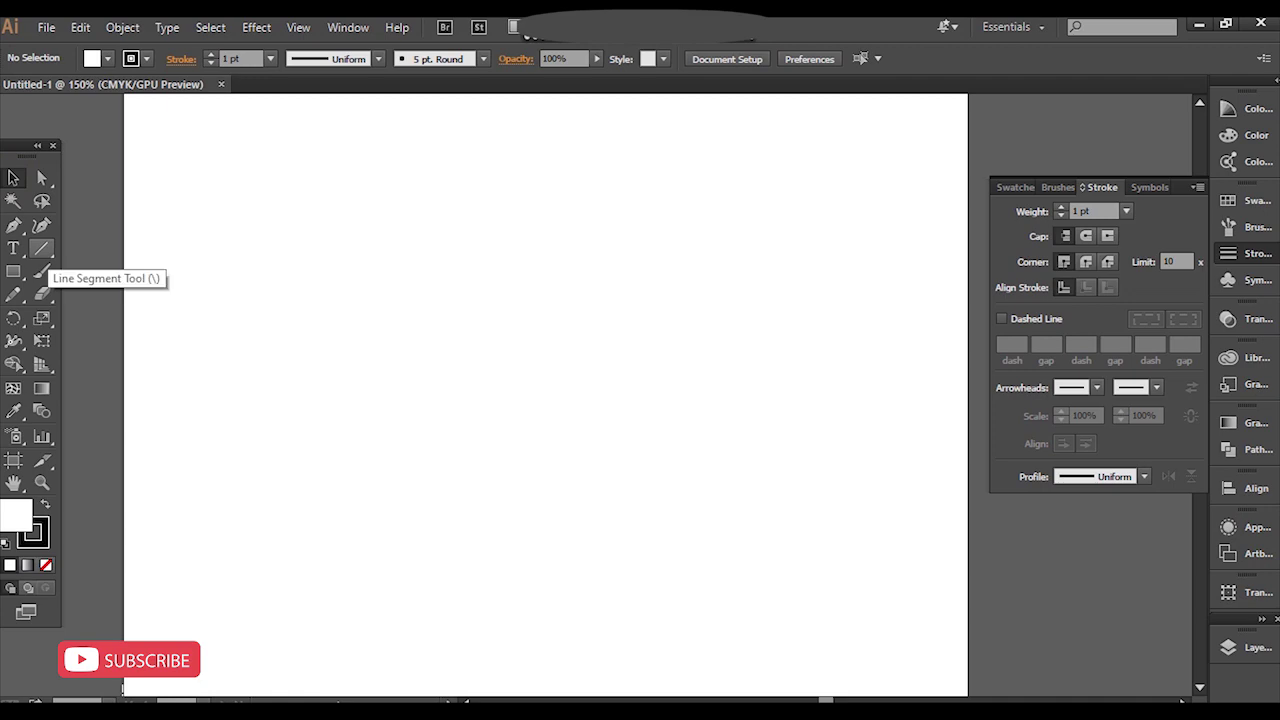
{"action": "left_click", "coordinate": [41, 248]}
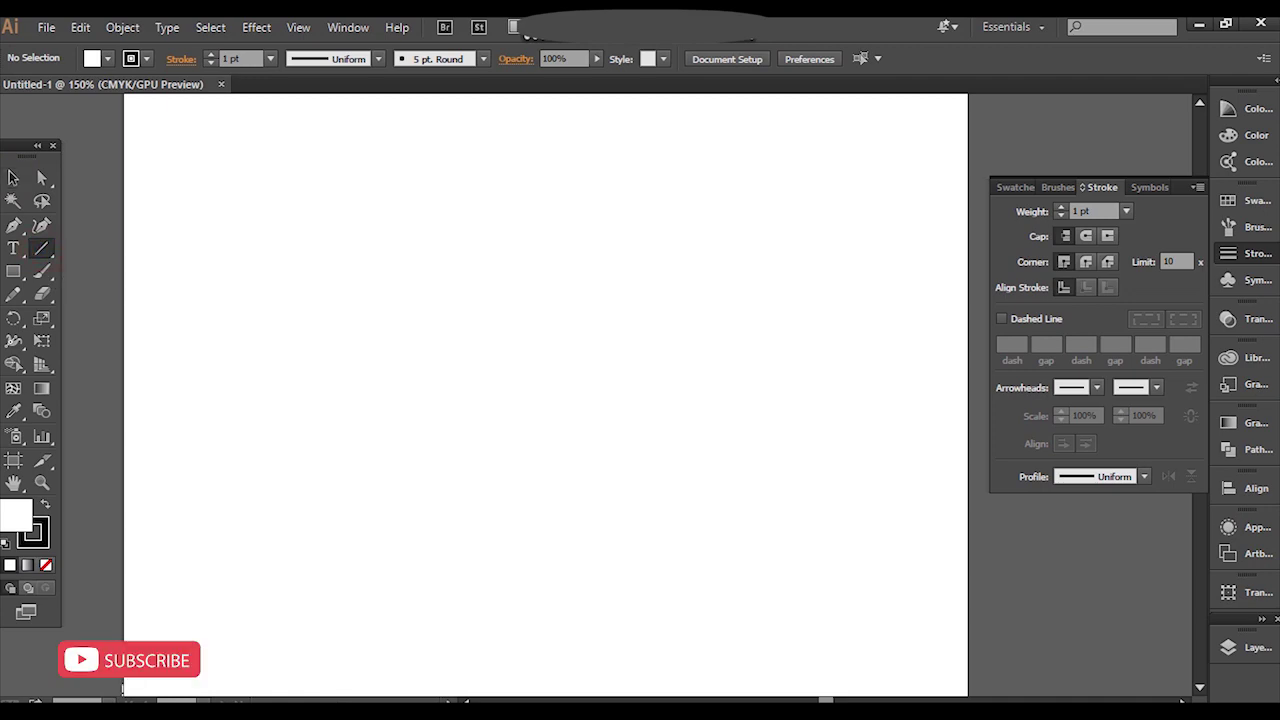
Check the Line Segment Tool options (100 px, 45°) and cancel without changes
{"action": "left_click", "coordinate": [299, 228]}
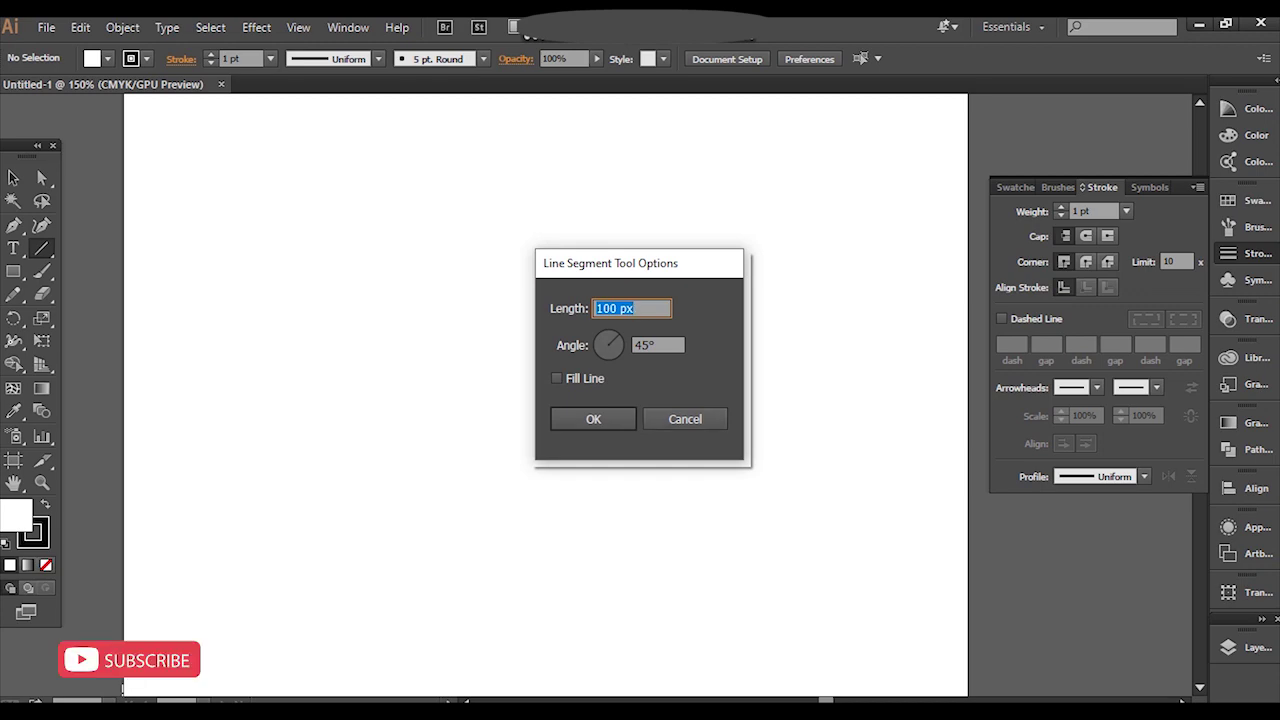
{"action": "left_click", "coordinate": [650, 308]}
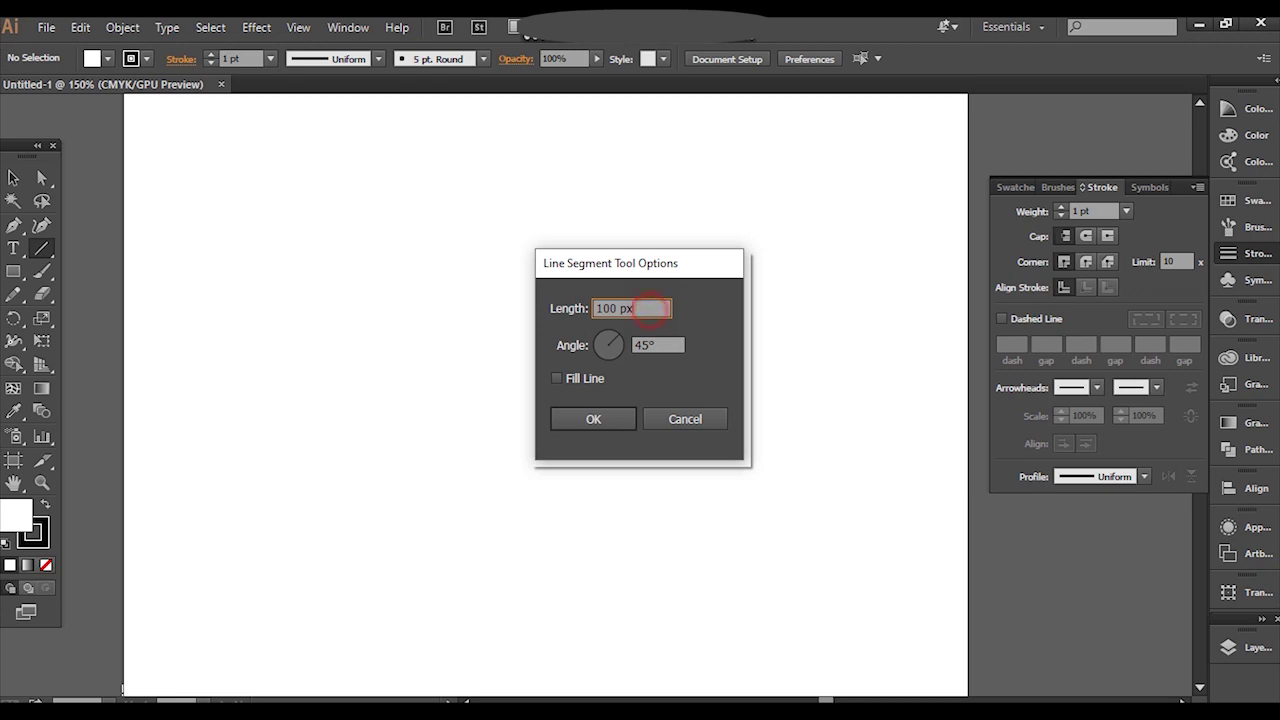
{"action": "double_click", "coordinate": [650, 308]}
{"action": "left_click", "coordinate": [685, 419]}
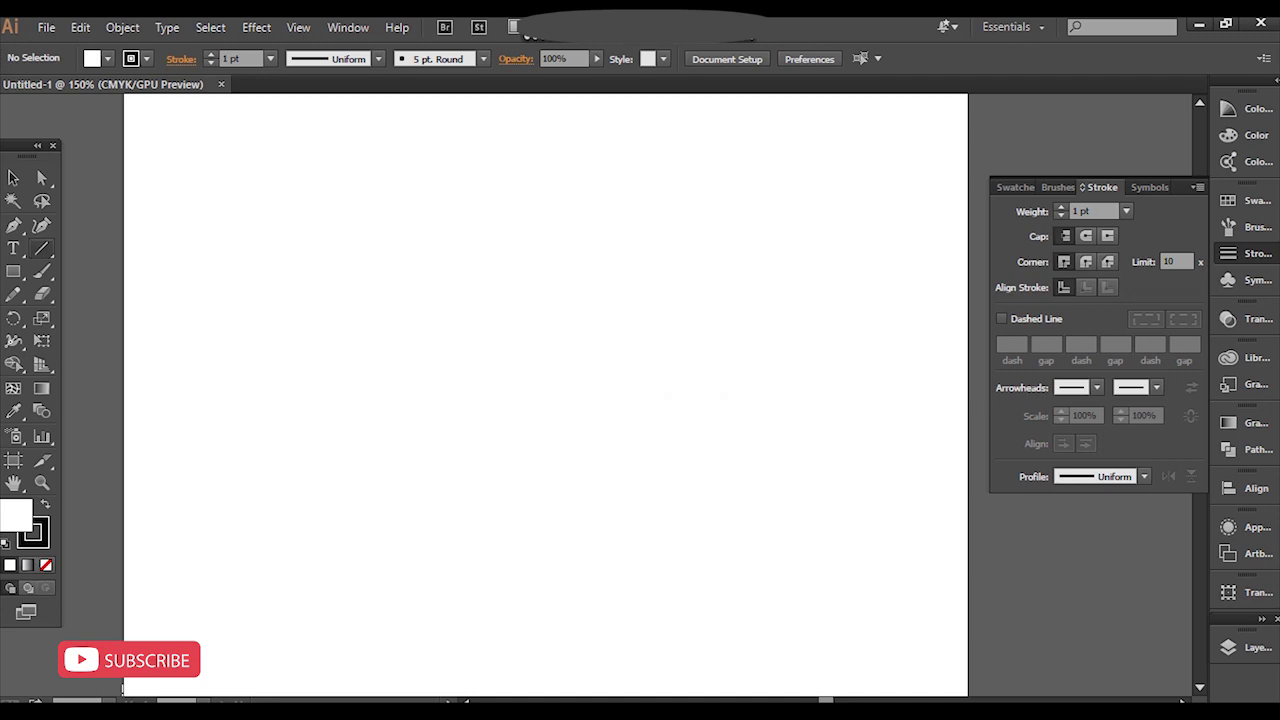
{"action": "left_click", "coordinate": [40, 248]}
{"action": "left_click", "coordinate": [361, 257]}
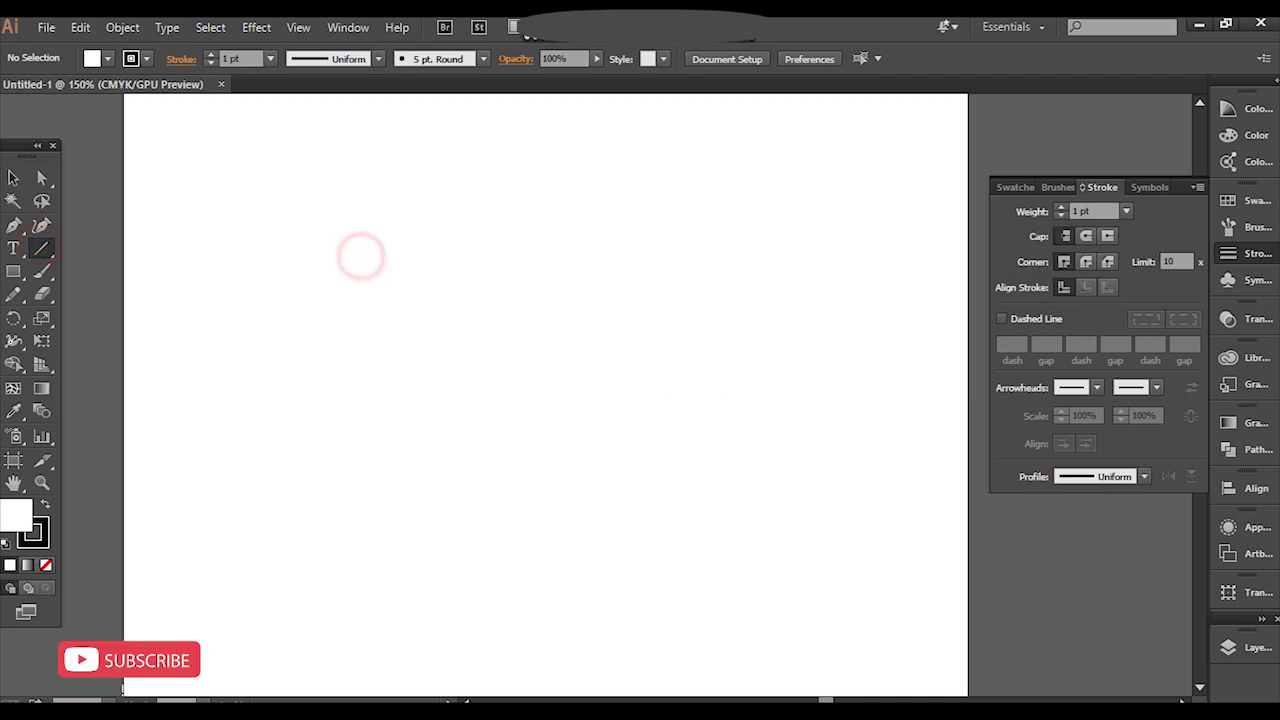
Draw a horizontal line about 271 px long across the upper artboard, redrawing it once after an undo
{"action": "mouse_move", "coordinate": [361, 257]}
{"action": "left_mouse_down"}
{"action": "mouse_move", "coordinate": [721, 185]}
{"action": "mouse_move", "coordinate": [723, 271]}
{"action": "mouse_move", "coordinate": [725, 211]}
{"action": "mouse_move", "coordinate": [720, 256]}
{"action": "mouse_move", "coordinate": [540, 256]}
{"action": "mouse_move", "coordinate": [740, 256]}
{"action": "mouse_move", "coordinate": [605, 256]}
{"action": "mouse_move", "coordinate": [714, 211]}
{"action": "mouse_move", "coordinate": [714, 289]}
{"action": "mouse_move", "coordinate": [714, 248]}
{"action": "mouse_move", "coordinate": [666, 284]}
{"action": "mouse_move", "coordinate": [543, 477]}
{"action": "mouse_move", "coordinate": [697, 256]}
{"action": "mouse_move", "coordinate": [606, 256]}
{"action": "mouse_move", "coordinate": [694, 256]}
{"action": "mouse_move", "coordinate": [711, 192]}
{"action": "mouse_move", "coordinate": [721, 256]}
{"action": "left_mouse_up"}
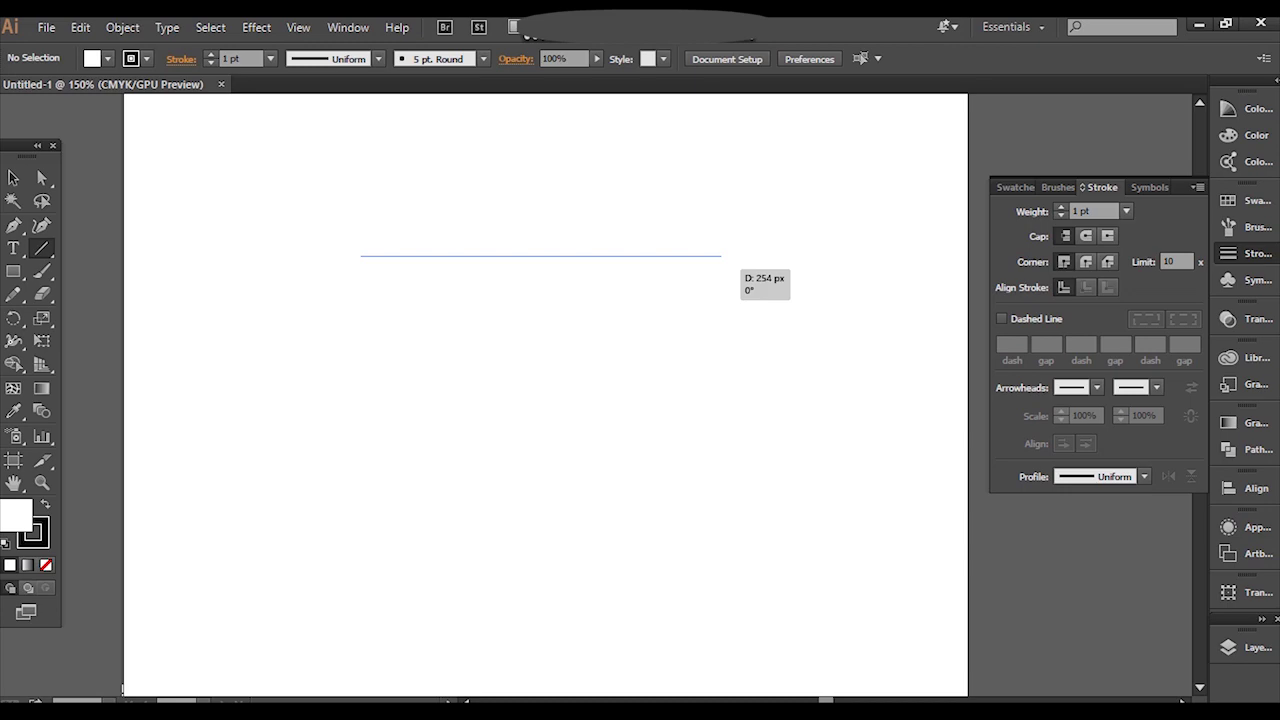
{"action": "left_click_drag", "start_coordinate": [721, 256], "coordinate": [721, 256]}
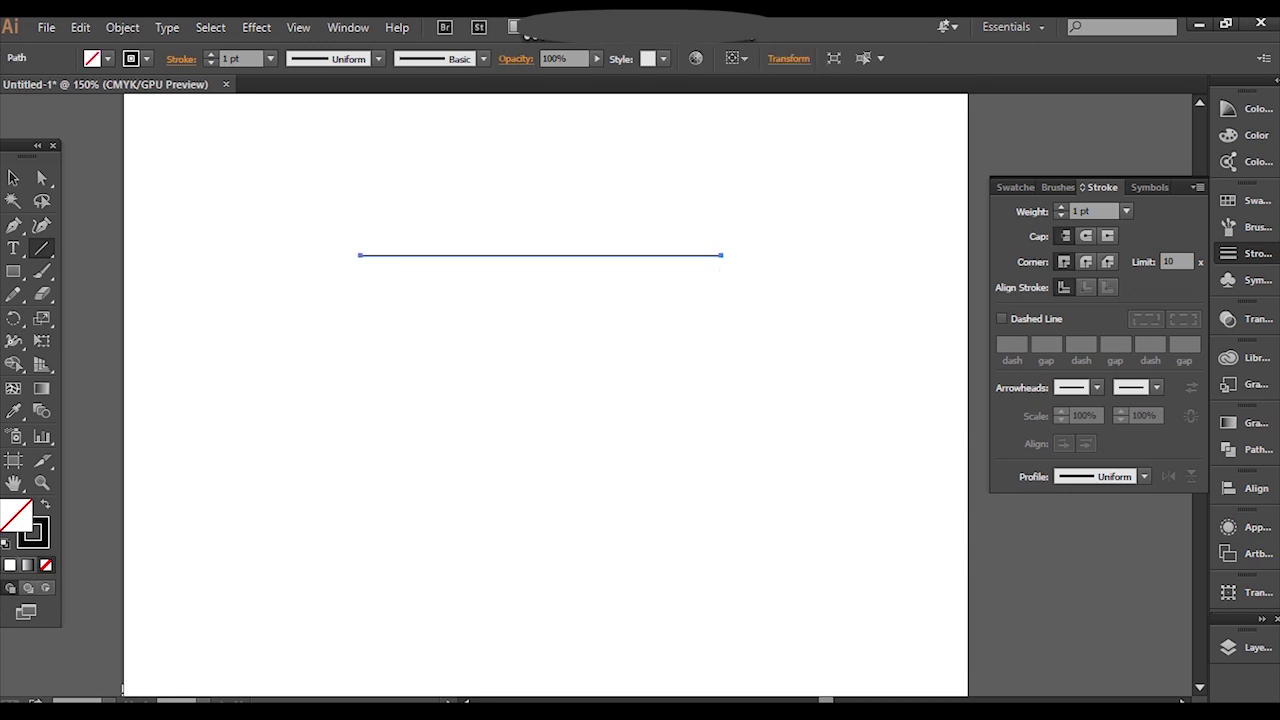
{"action": "key", "text": "ctrl+z"}
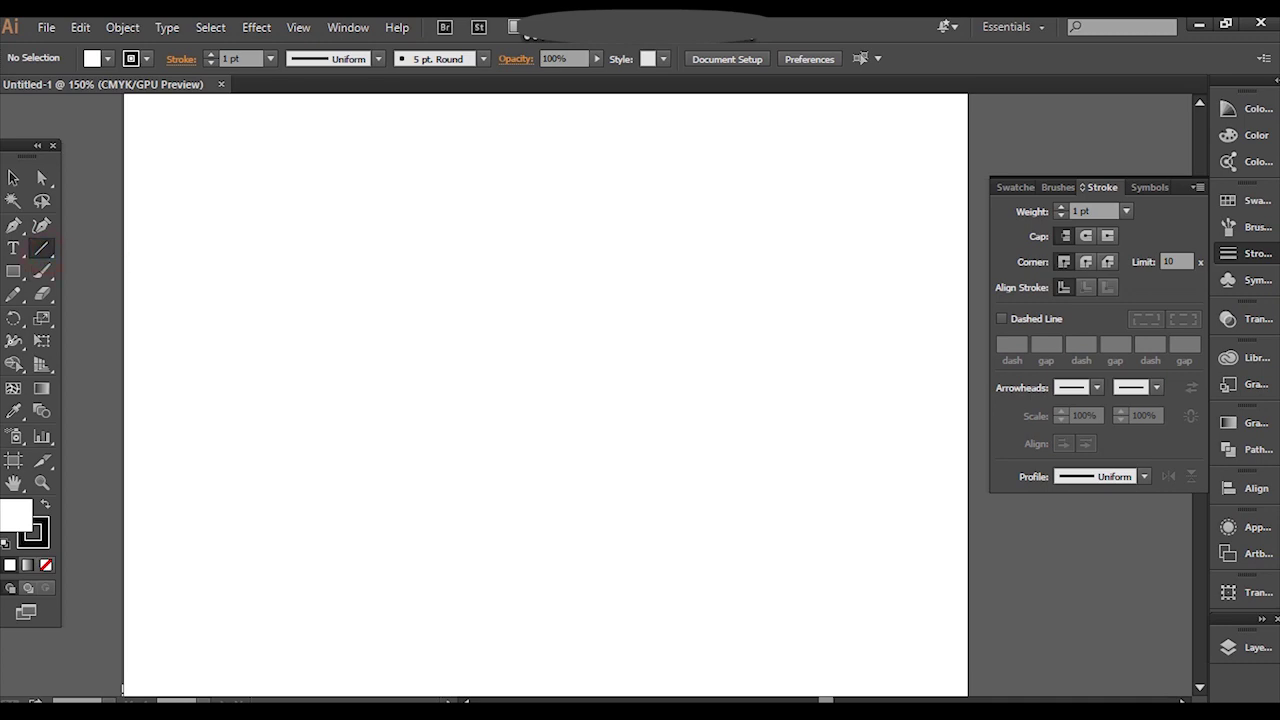
{"action": "left_click_drag", "start_coordinate": [363, 268], "coordinate": [751, 269]}
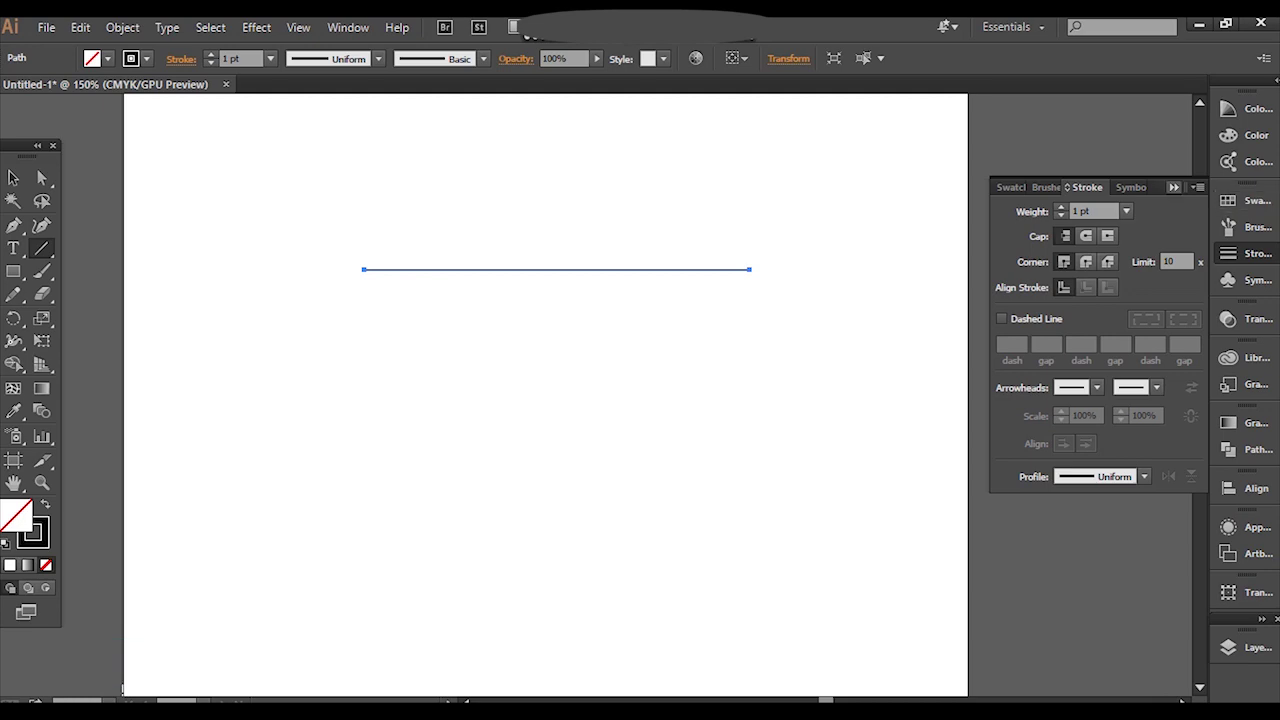
{"action": "left_click", "coordinate": [1177, 191]}
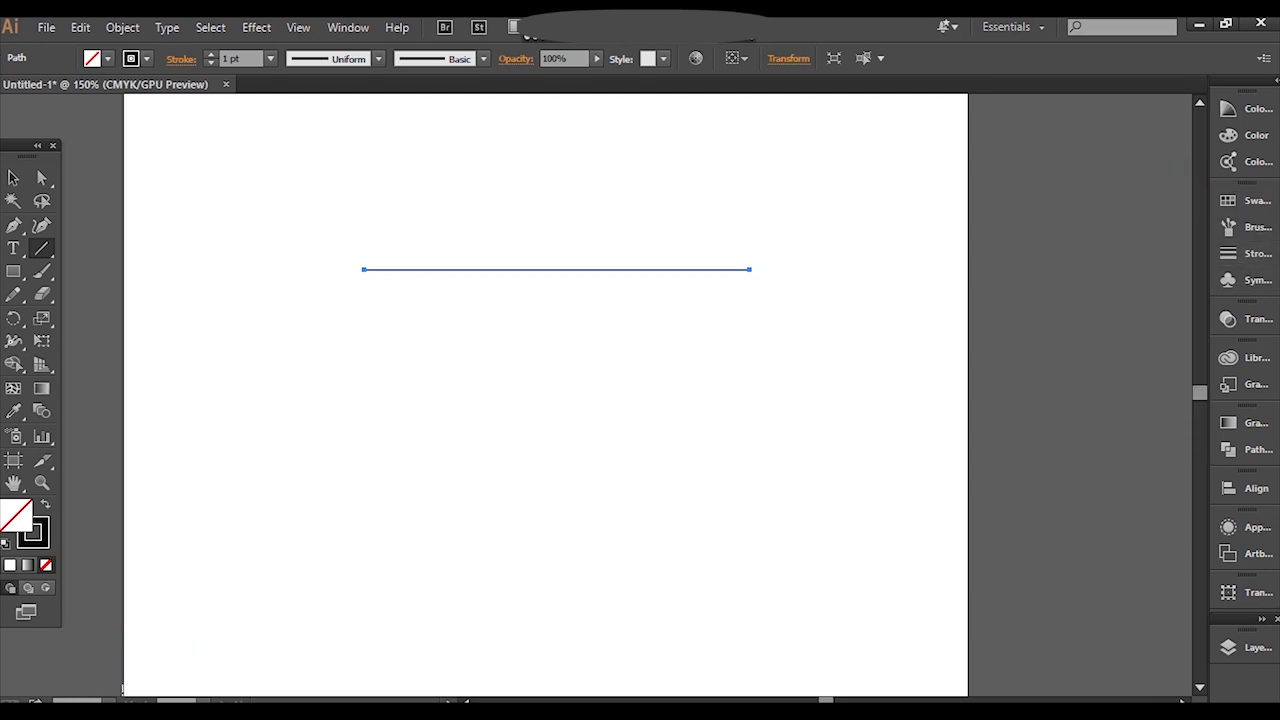
{"action": "left_click", "coordinate": [348, 27]}
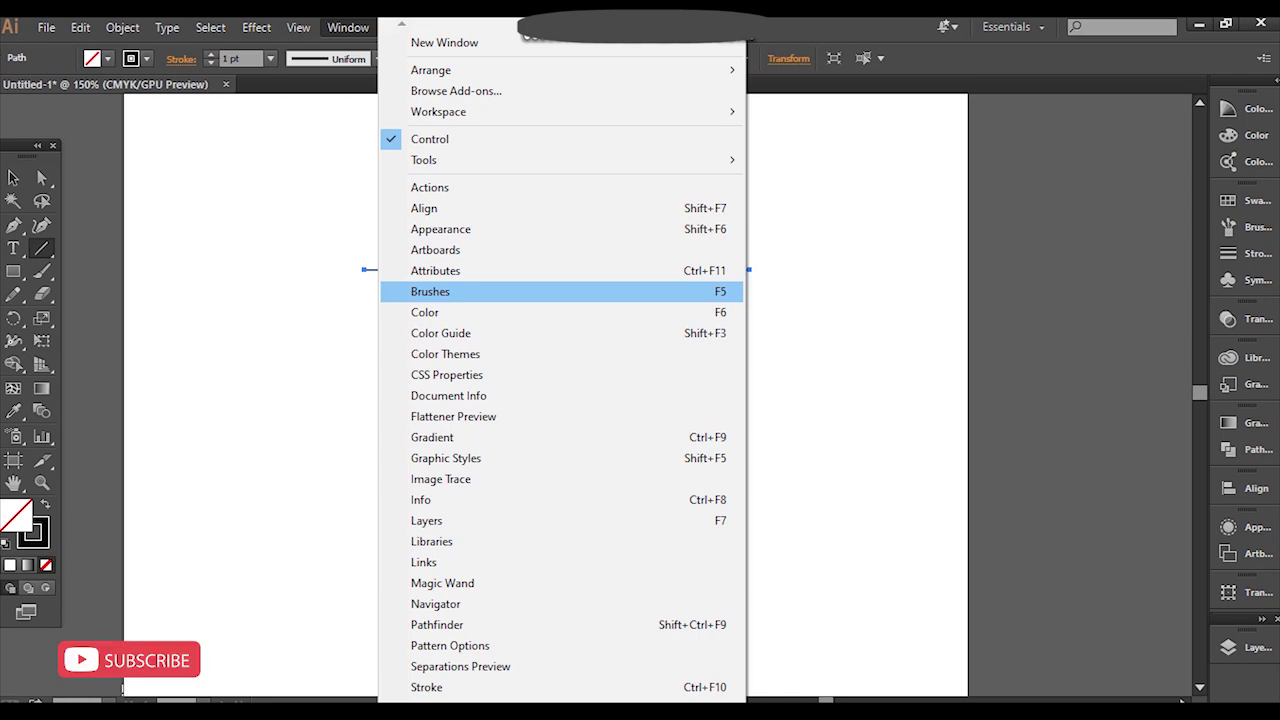
{"action": "left_click", "coordinate": [532, 291]}
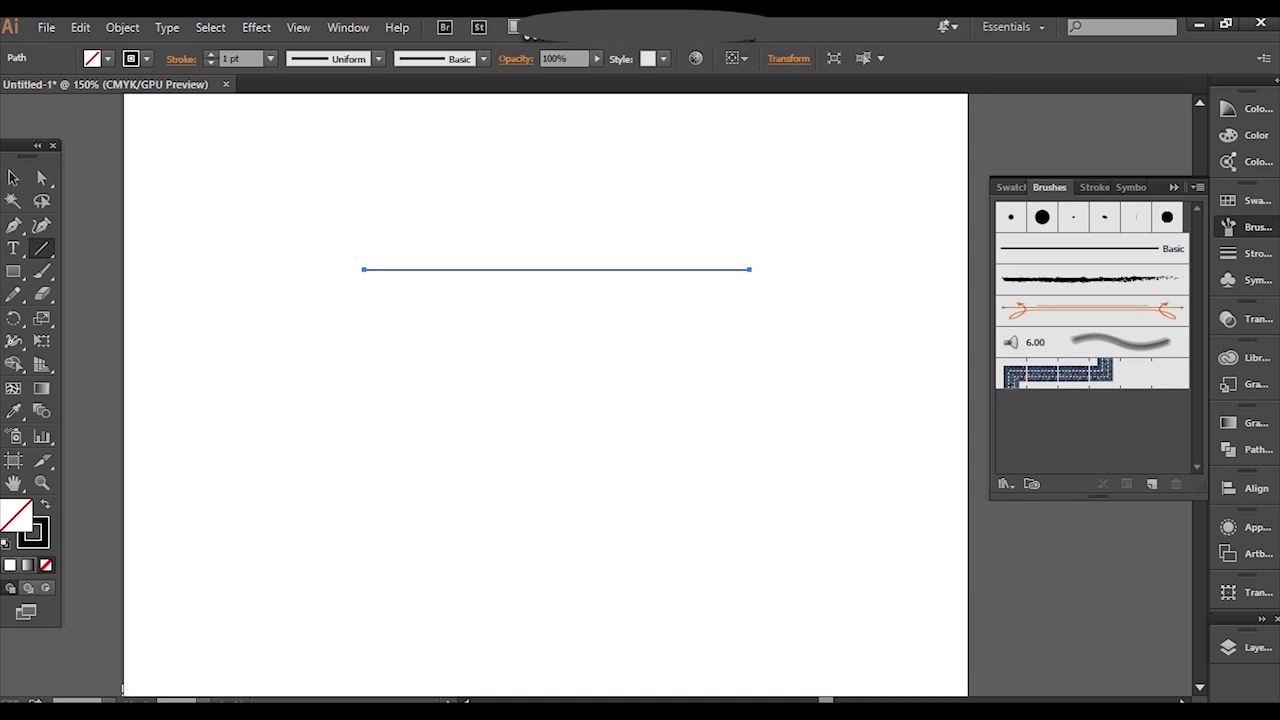
{"action": "left_click", "coordinate": [1011, 187]}
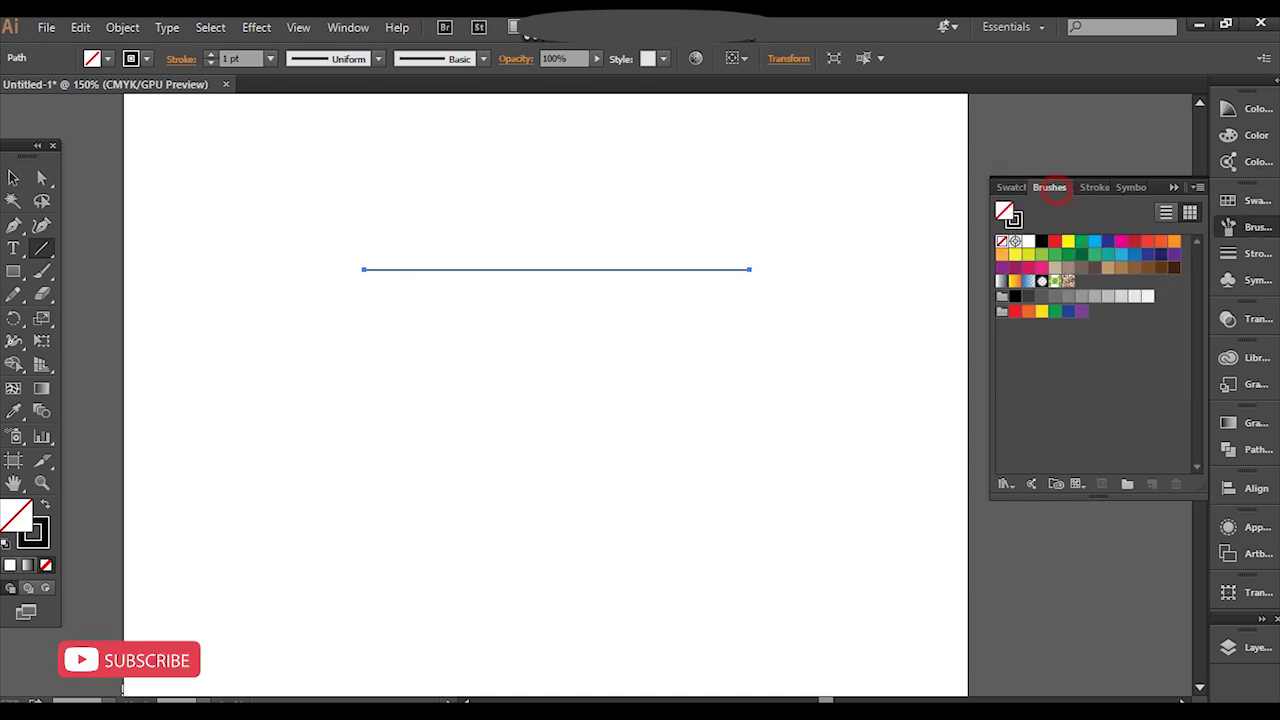
{"action": "left_click", "coordinate": [1088, 187]}
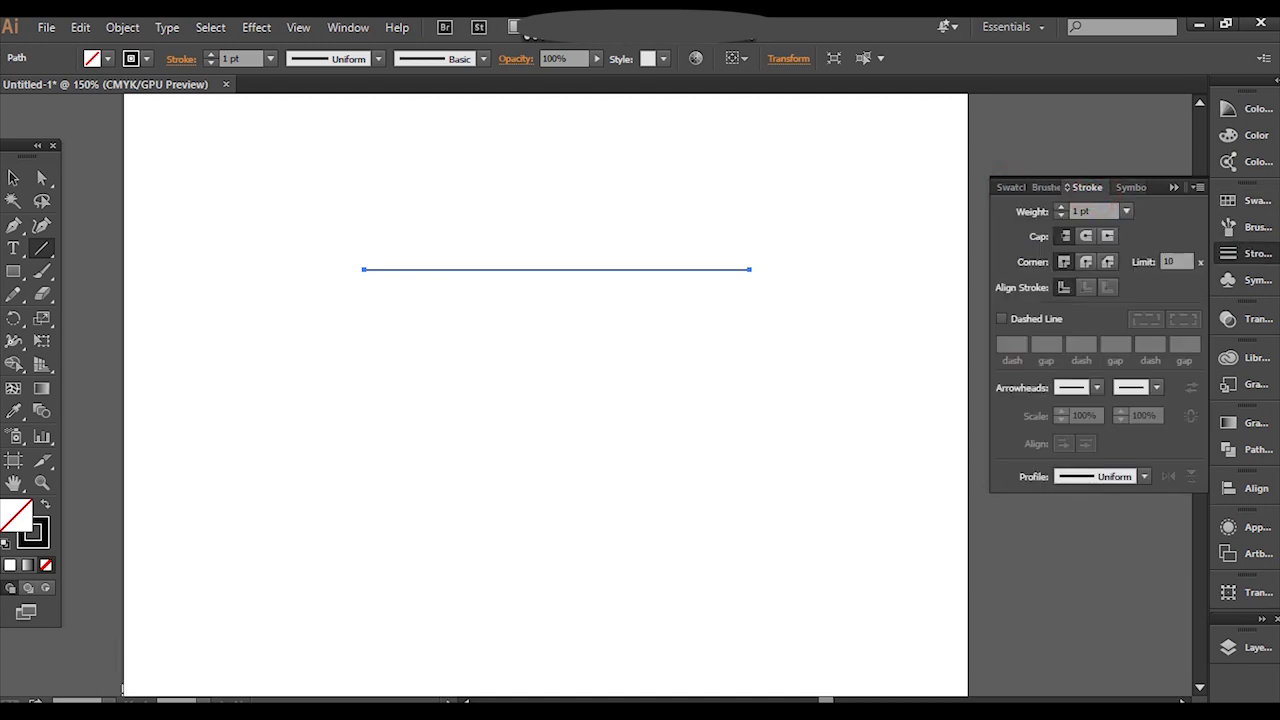
{"action": "left_click", "coordinate": [1086, 187]}
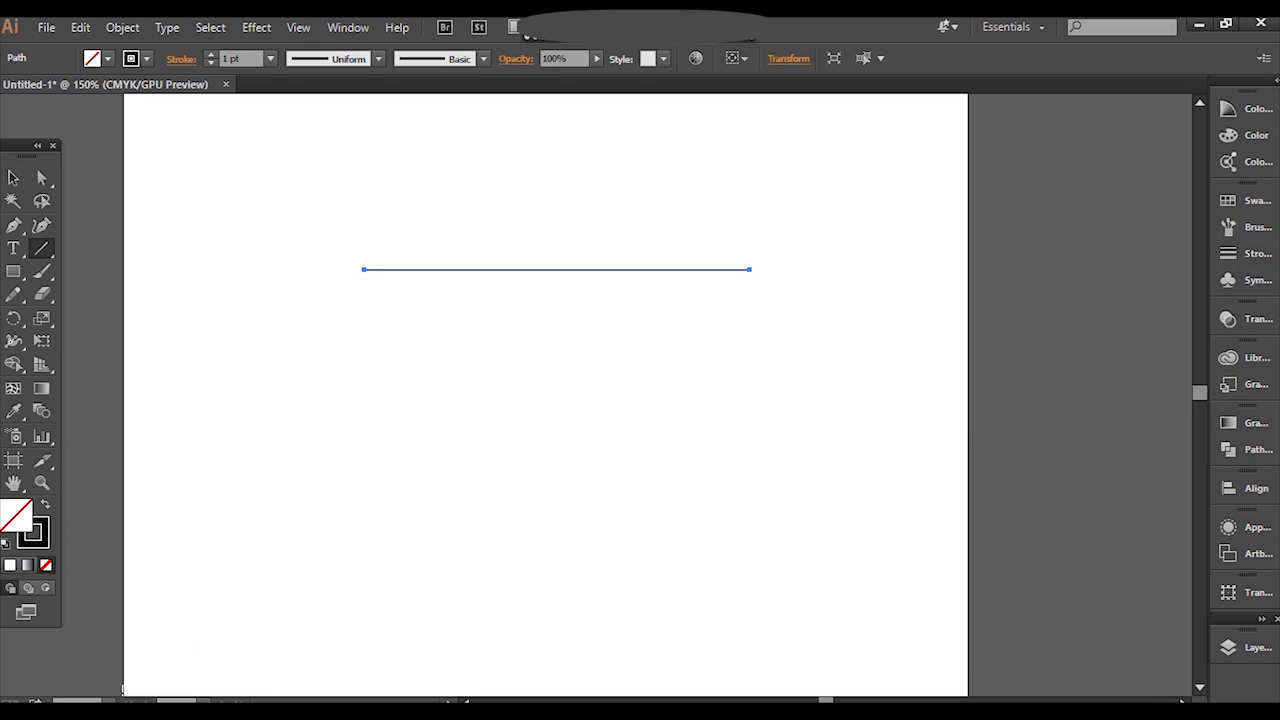
{"action": "left_click", "coordinate": [13, 177]}
Select the horizontal line and set its stroke weight to 2 pt in the Stroke panel
{"action": "left_click", "coordinate": [511, 190]}
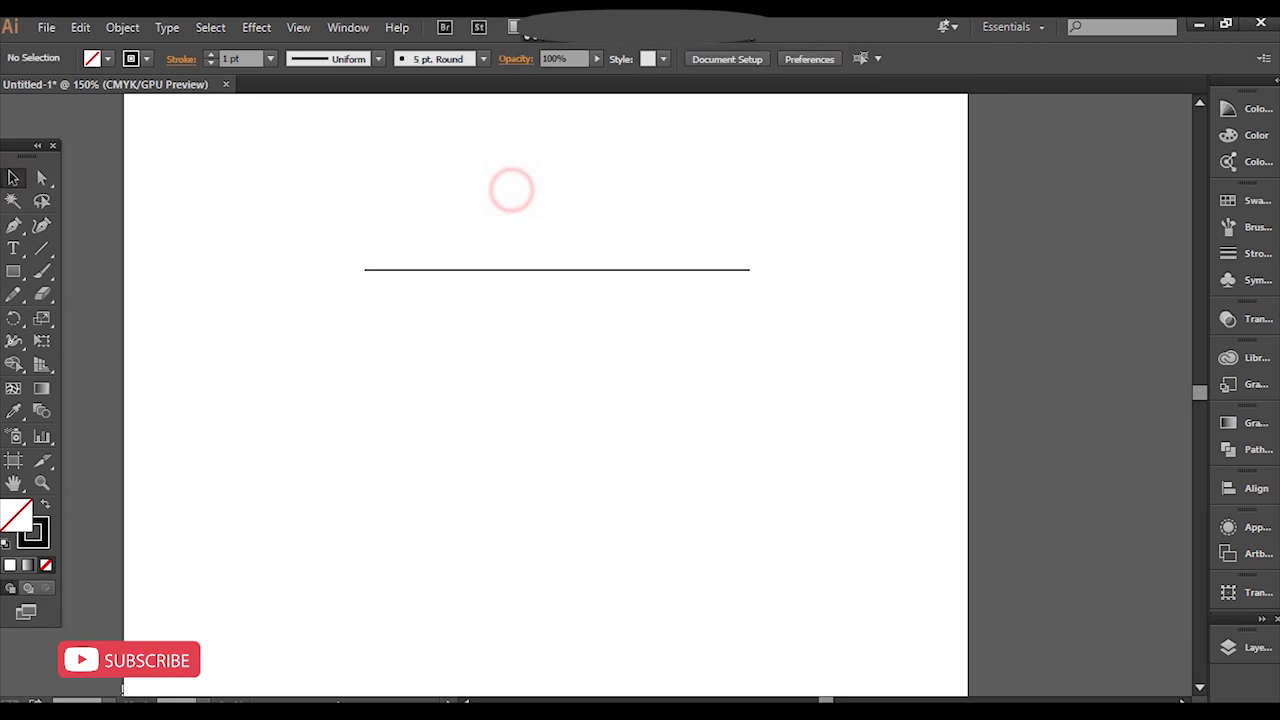
{"action": "left_click", "coordinate": [635, 268]}
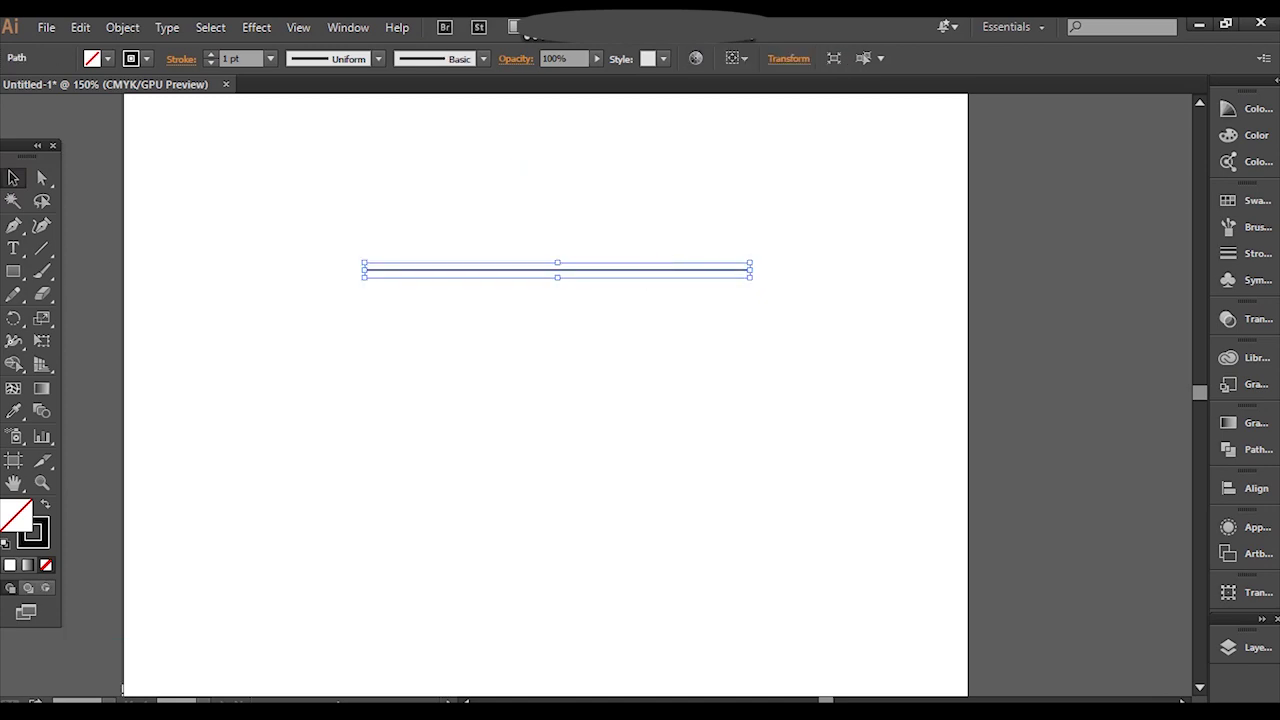
{"action": "left_click", "coordinate": [1230, 253]}
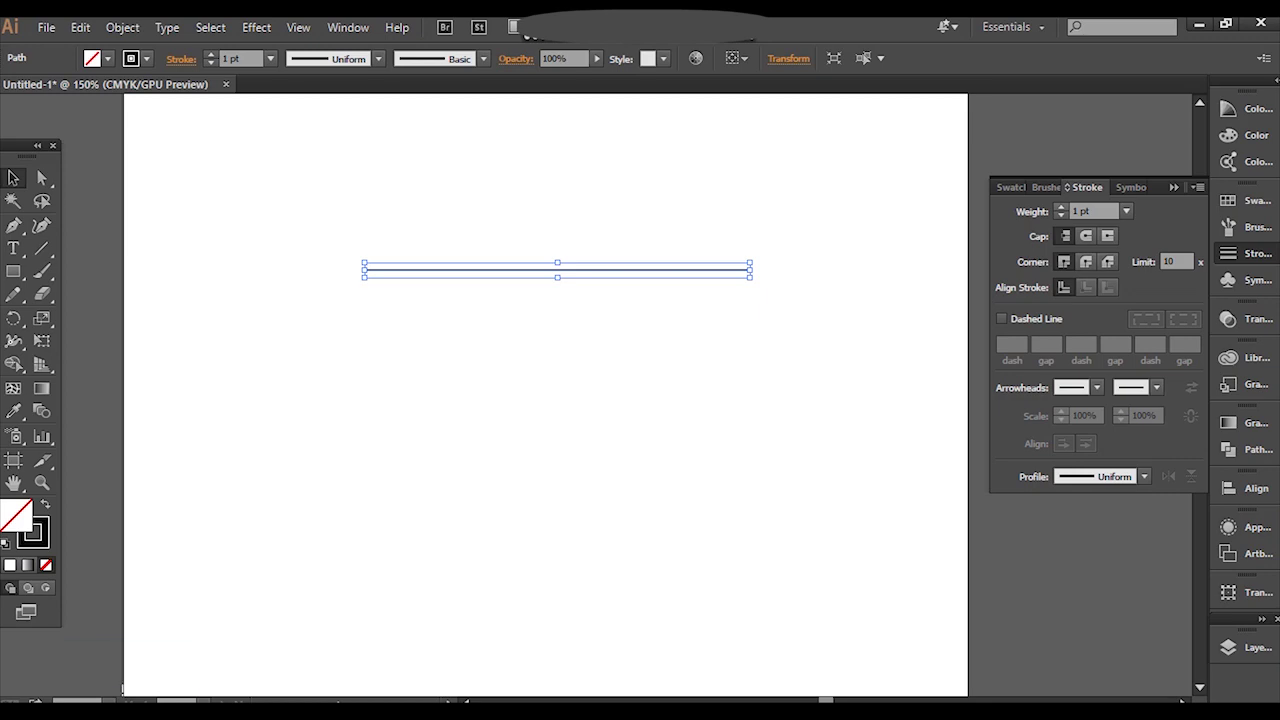
{"action": "left_click", "coordinate": [1060, 208]}
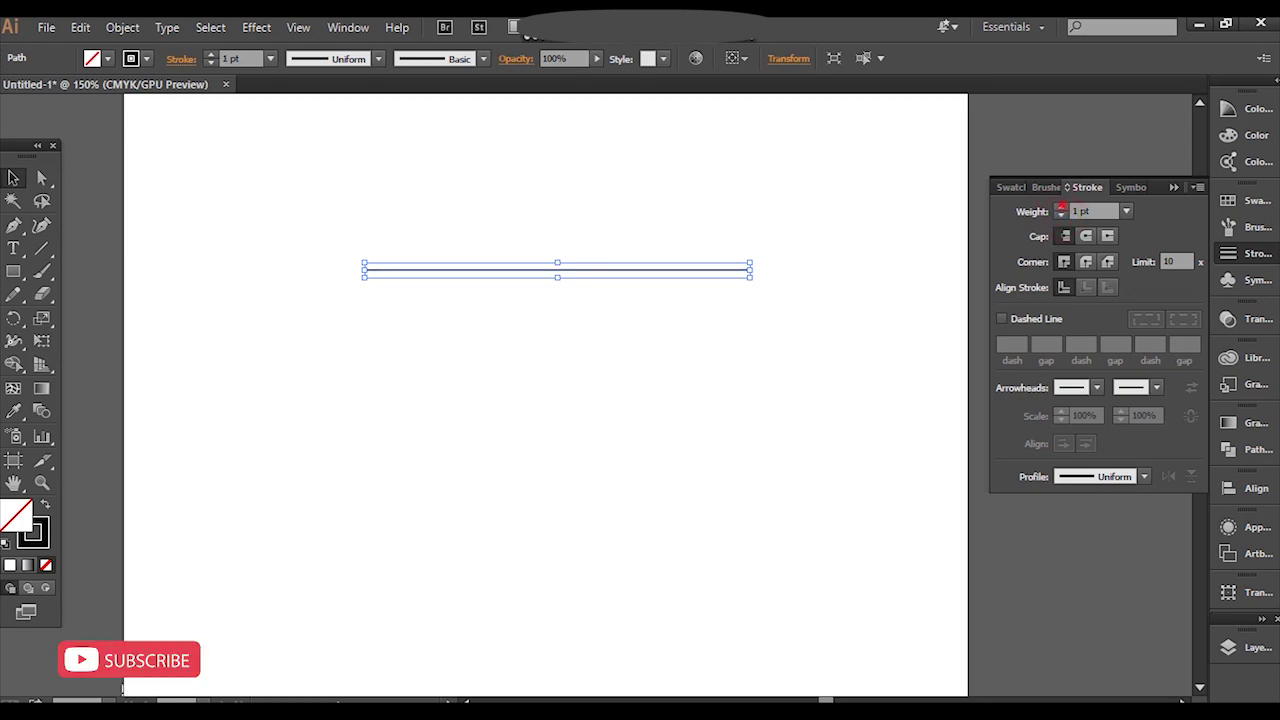
{"action": "left_click", "coordinate": [1060, 207]}
{"action": "left_click", "coordinate": [1060, 207]}
{"action": "left_click", "coordinate": [1060, 208]}
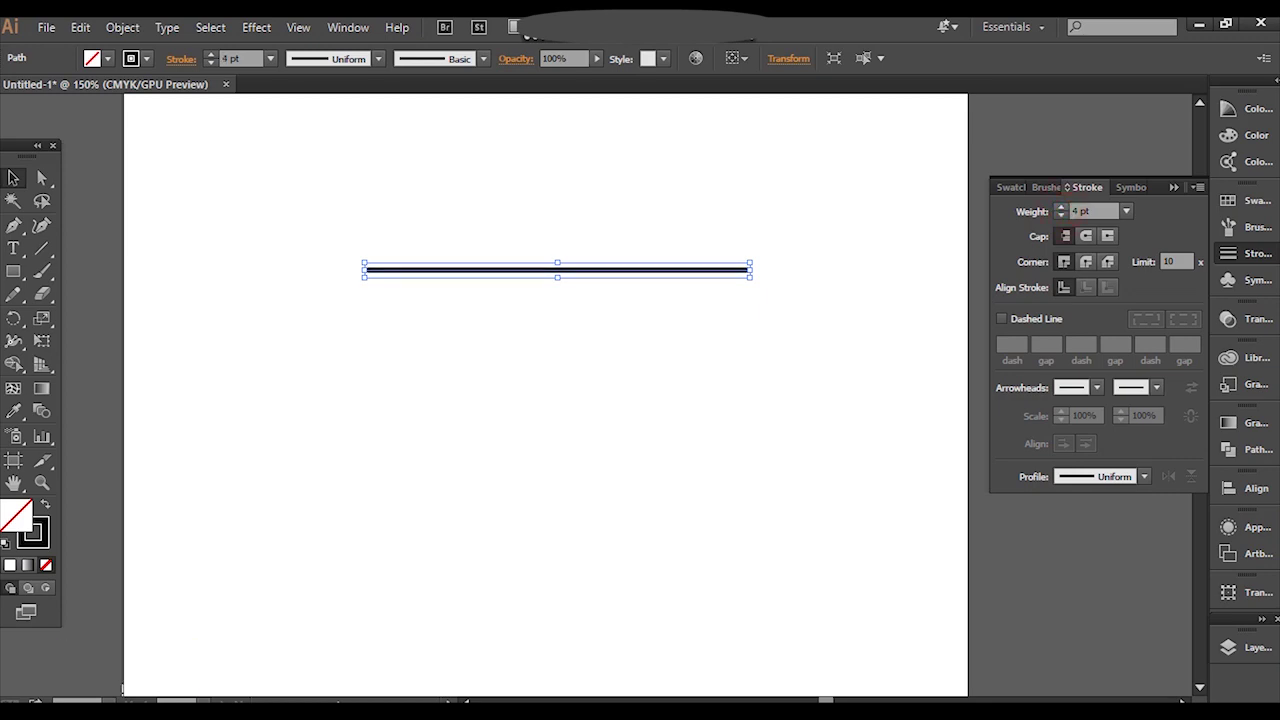
{"action": "left_click", "coordinate": [1060, 215]}
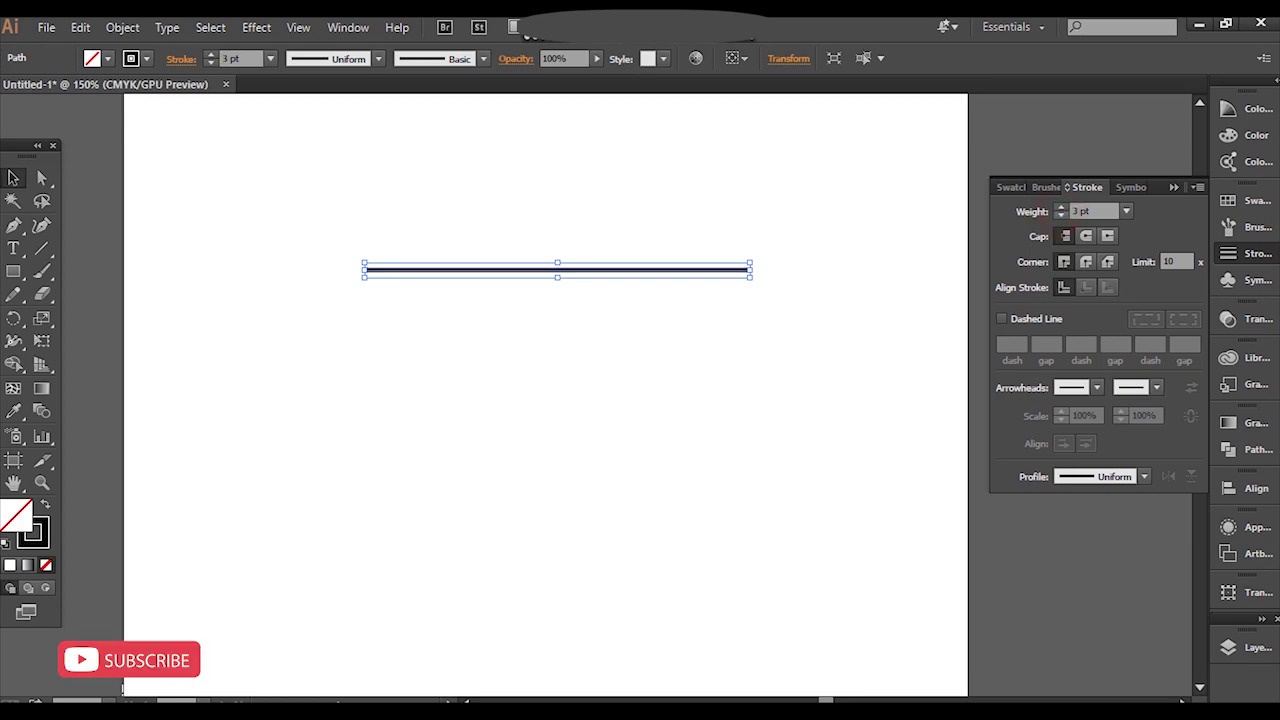
{"action": "left_click", "coordinate": [1061, 215]}
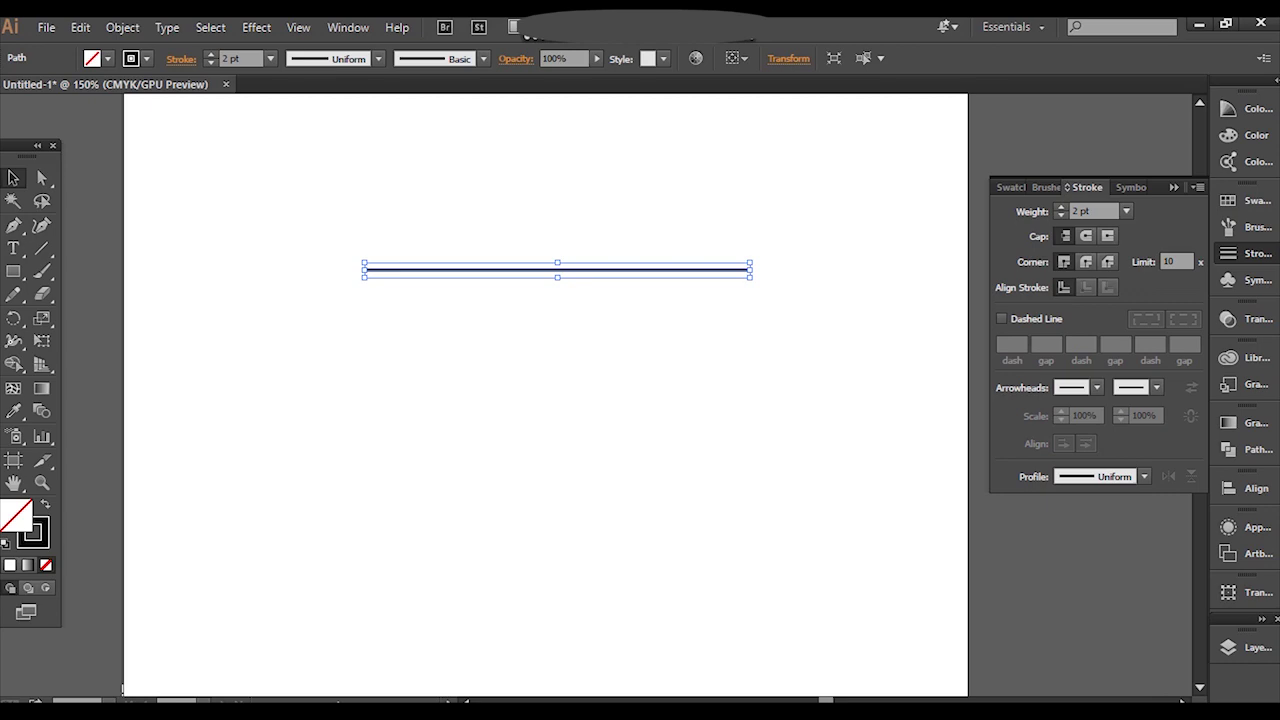
Turn on Dashed Line for the stroke and raise the first dash to 22 pt
{"action": "left_click", "coordinate": [1001, 318]}
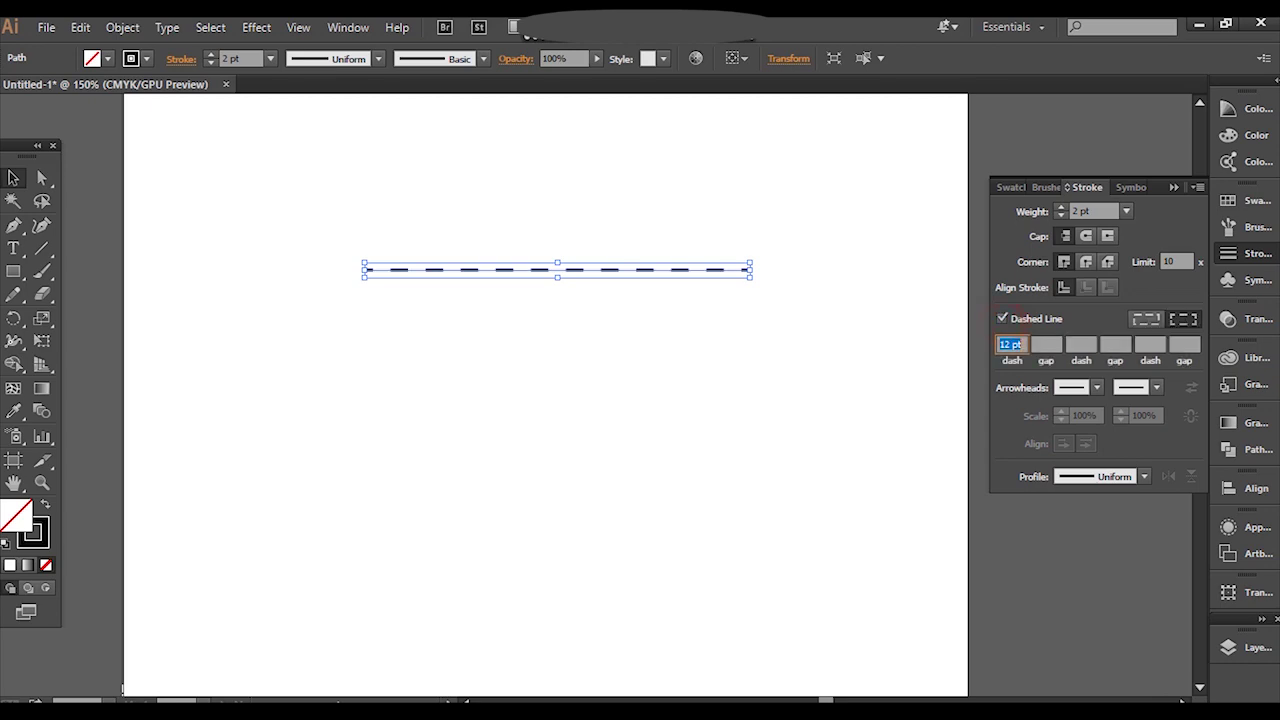
{"action": "left_click", "coordinate": [1012, 344]}
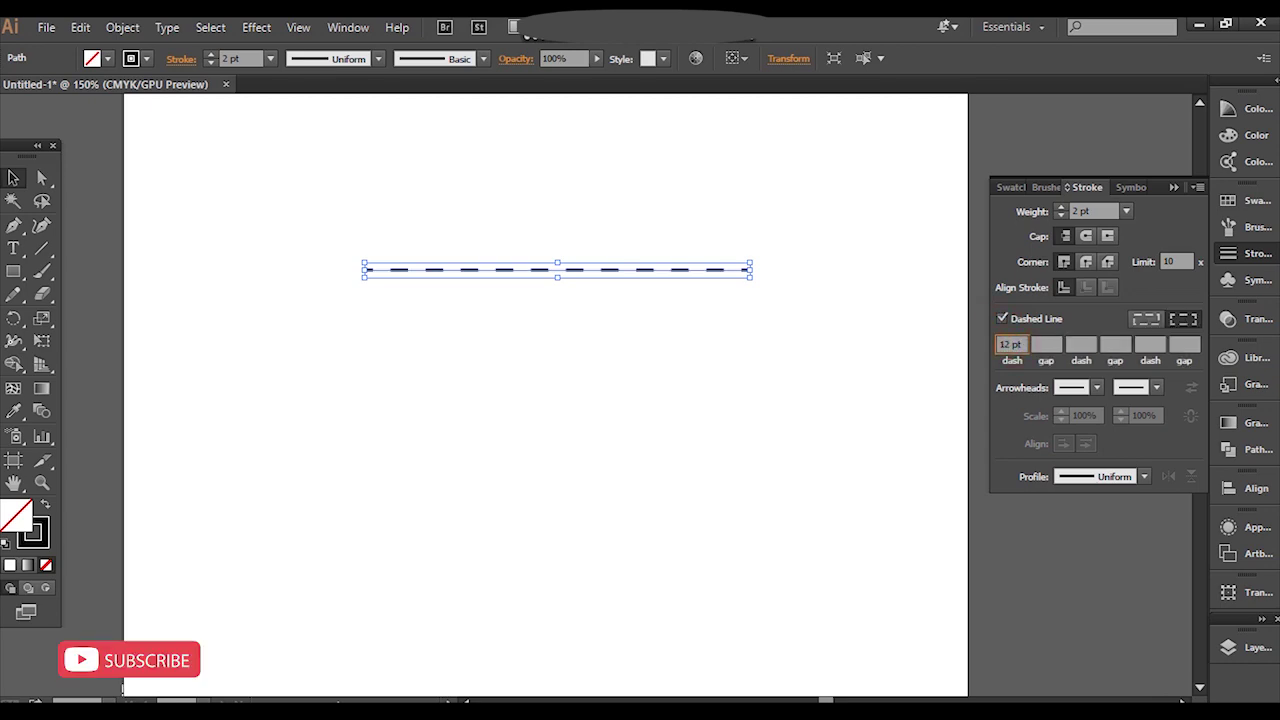
{"action": "key", "text": "Up"}
{"action": "key", "text": "Up"}
{"action": "key", "text": "Up"}
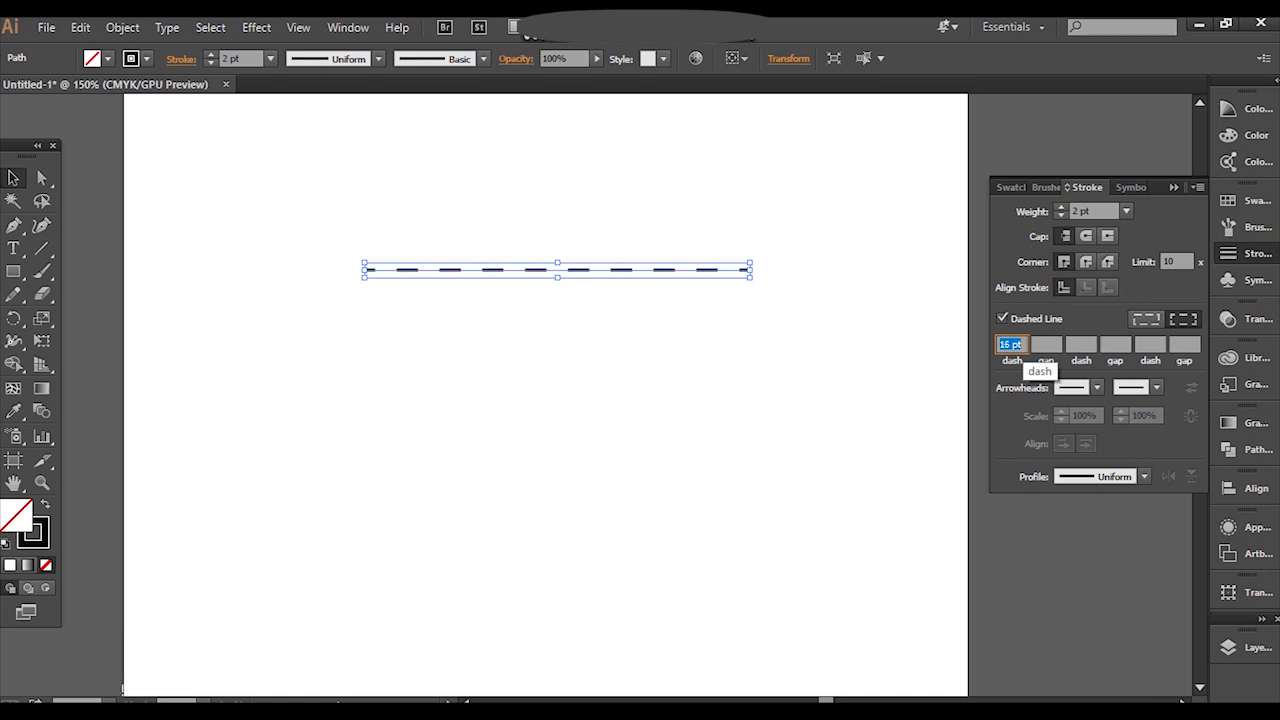
{"action": "key", "text": "Up"}
{"action": "key", "text": "Up"}
{"action": "key", "text": "Up"}
{"action": "key", "text": "Up"}
{"action": "key", "text": "Up"}
{"action": "key", "text": "Up"}
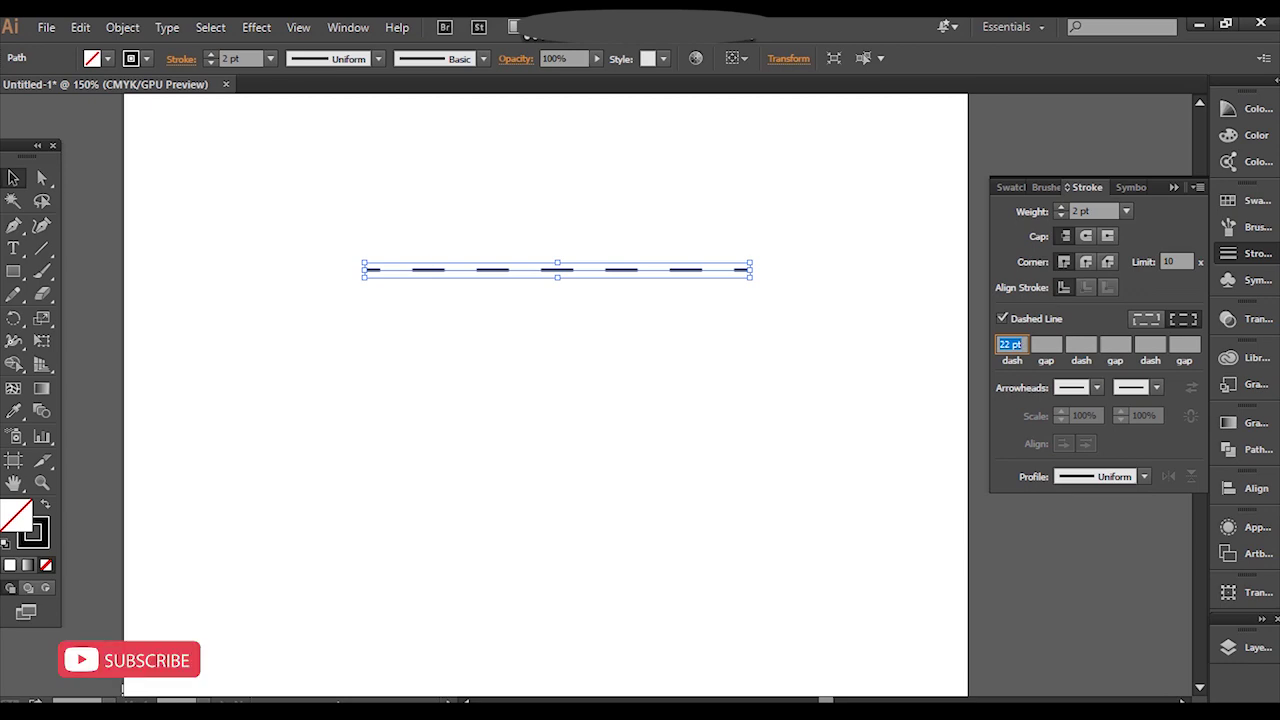
Preview the 22 pt dashes, then reselect the line and work in the dash and gap fields
{"action": "left_click", "coordinate": [477, 274]}
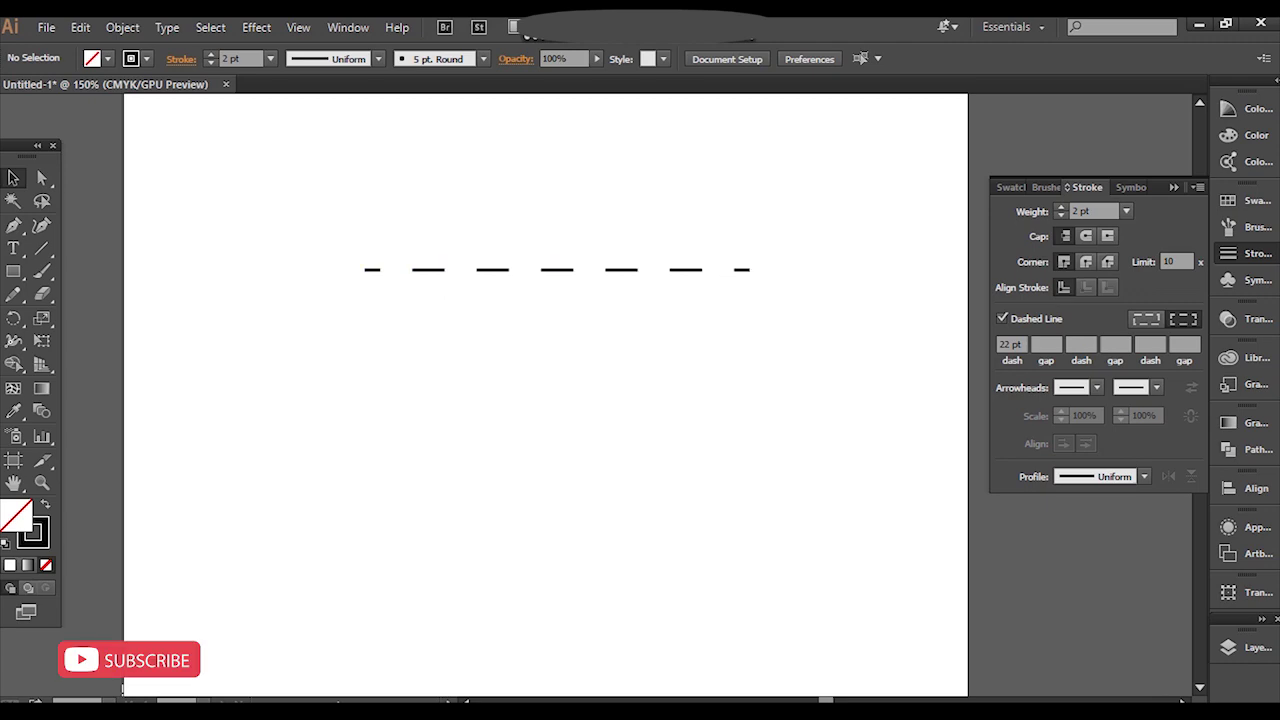
{"action": "left_click", "coordinate": [434, 271]}
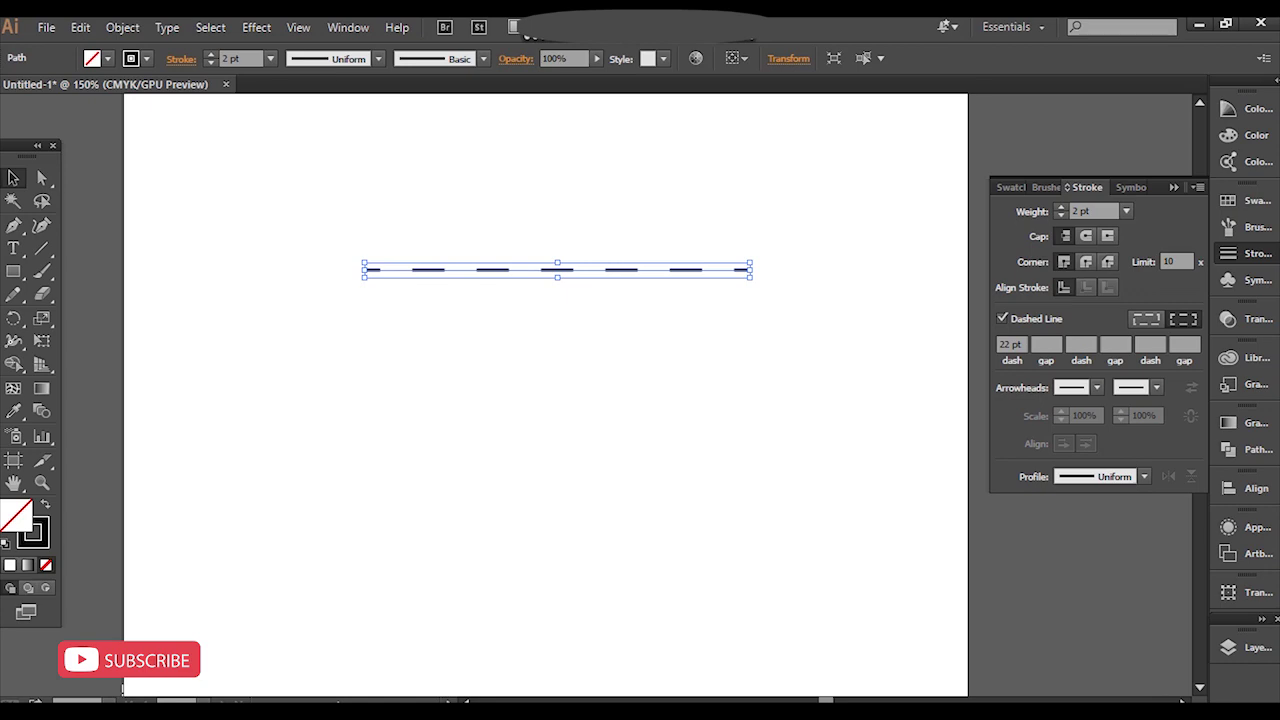
{"action": "left_click", "coordinate": [1012, 344]}
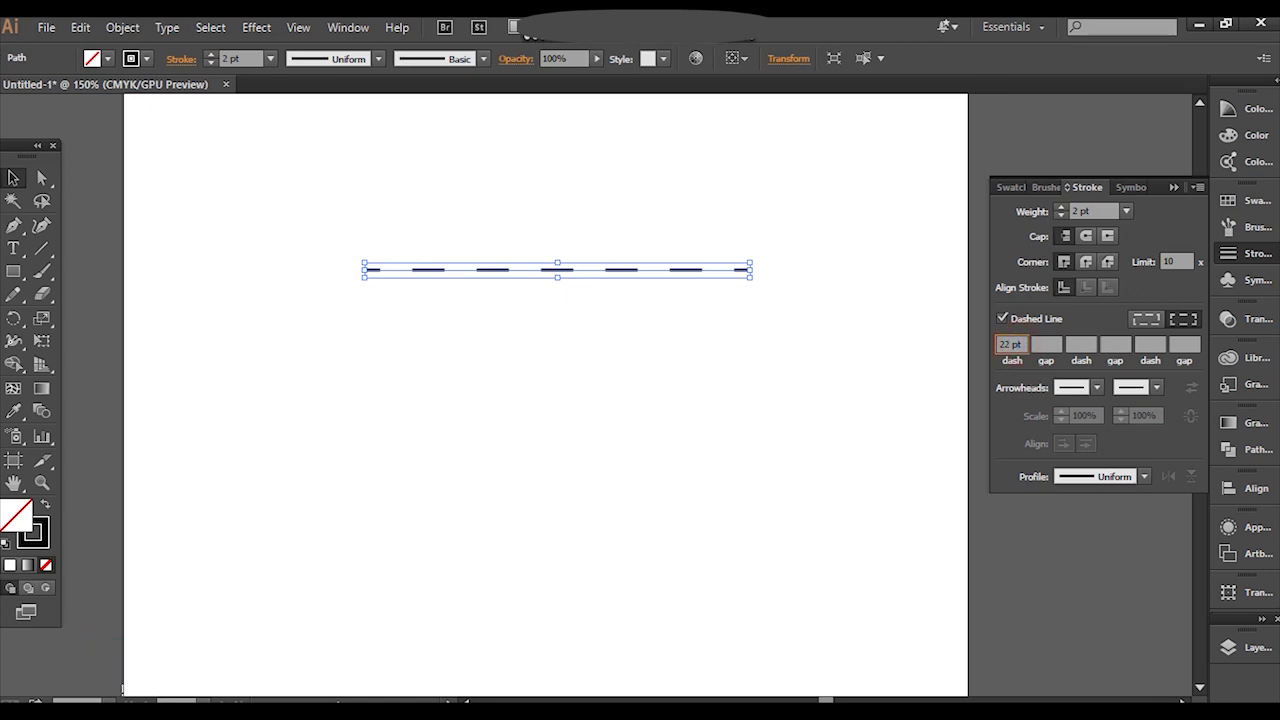
{"action": "left_click", "coordinate": [1046, 344]}
{"action": "left_click", "coordinate": [1010, 344]}
{"action": "left_click", "coordinate": [1048, 344]}
Set the line's first dash gap to 11 pt and deselect to preview the spacing
{"action": "left_click", "coordinate": [1050, 344]}
{"action": "type", "text": "5"}
{"action": "key", "text": "Return"}
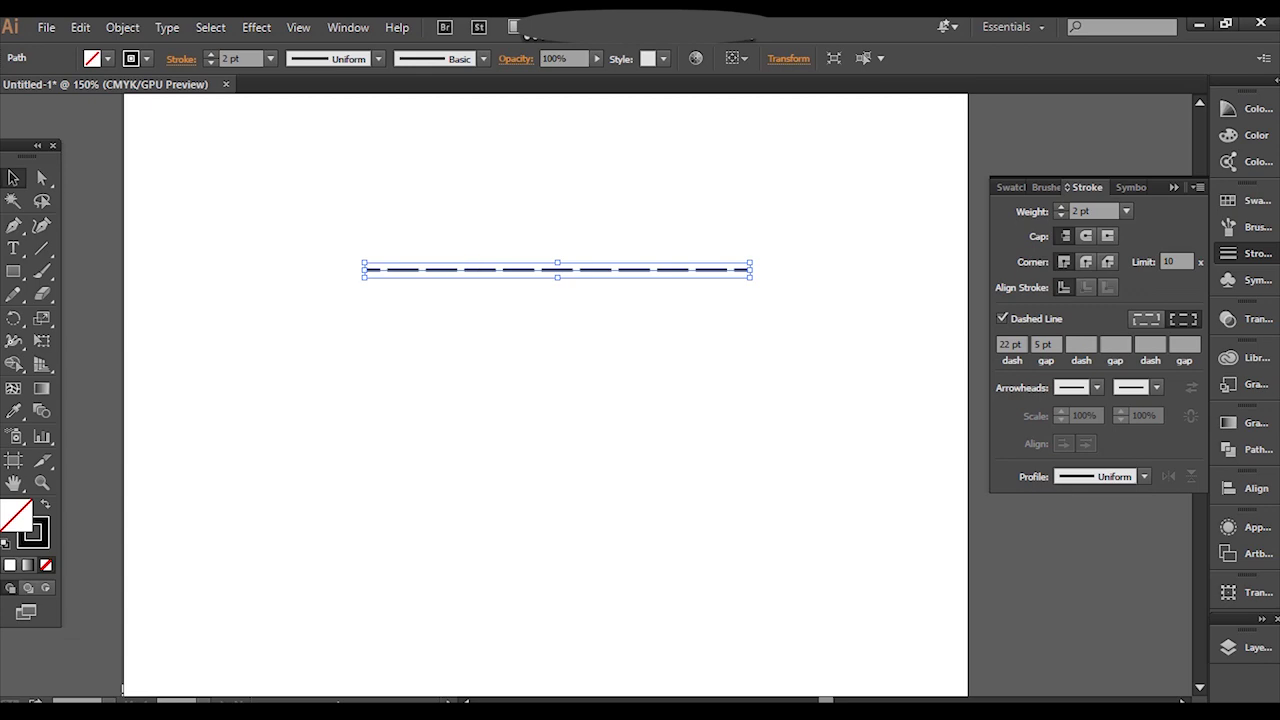
{"action": "left_click", "coordinate": [1043, 344]}
{"action": "type", "text": "10"}
{"action": "key", "text": "Return"}
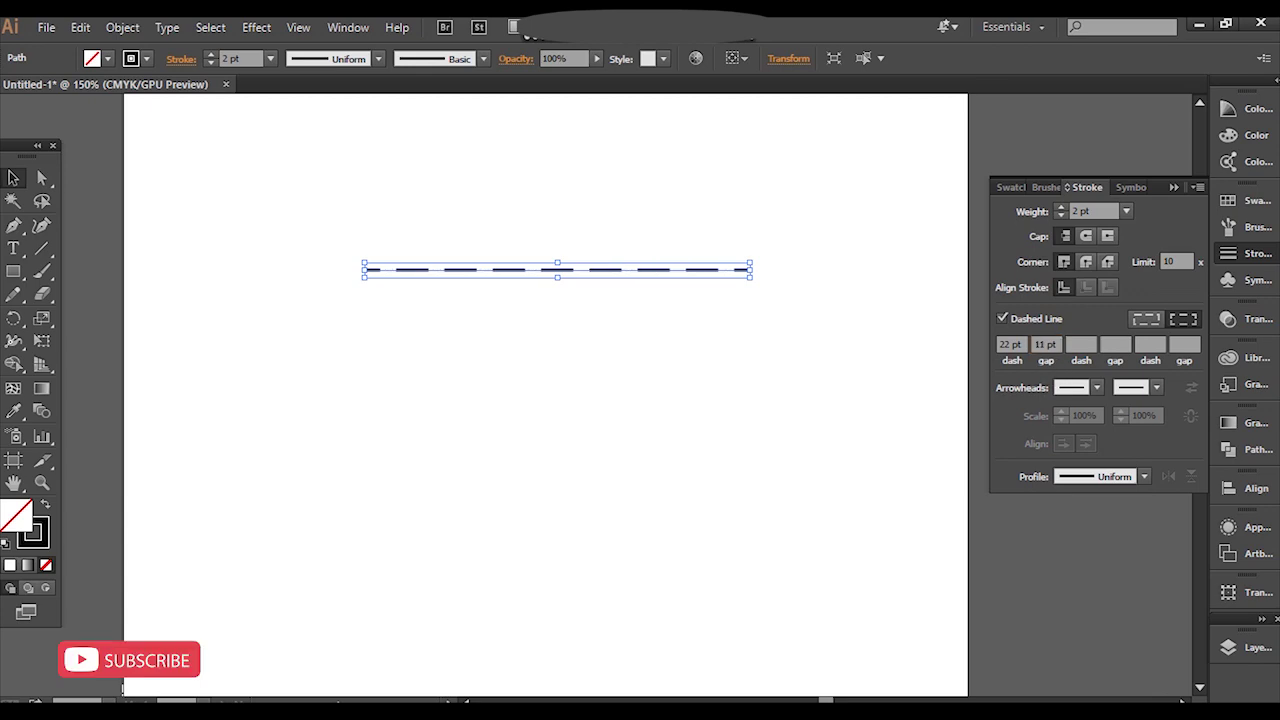
{"action": "key", "text": "Up"}
{"action": "left_click", "coordinate": [734, 309]}
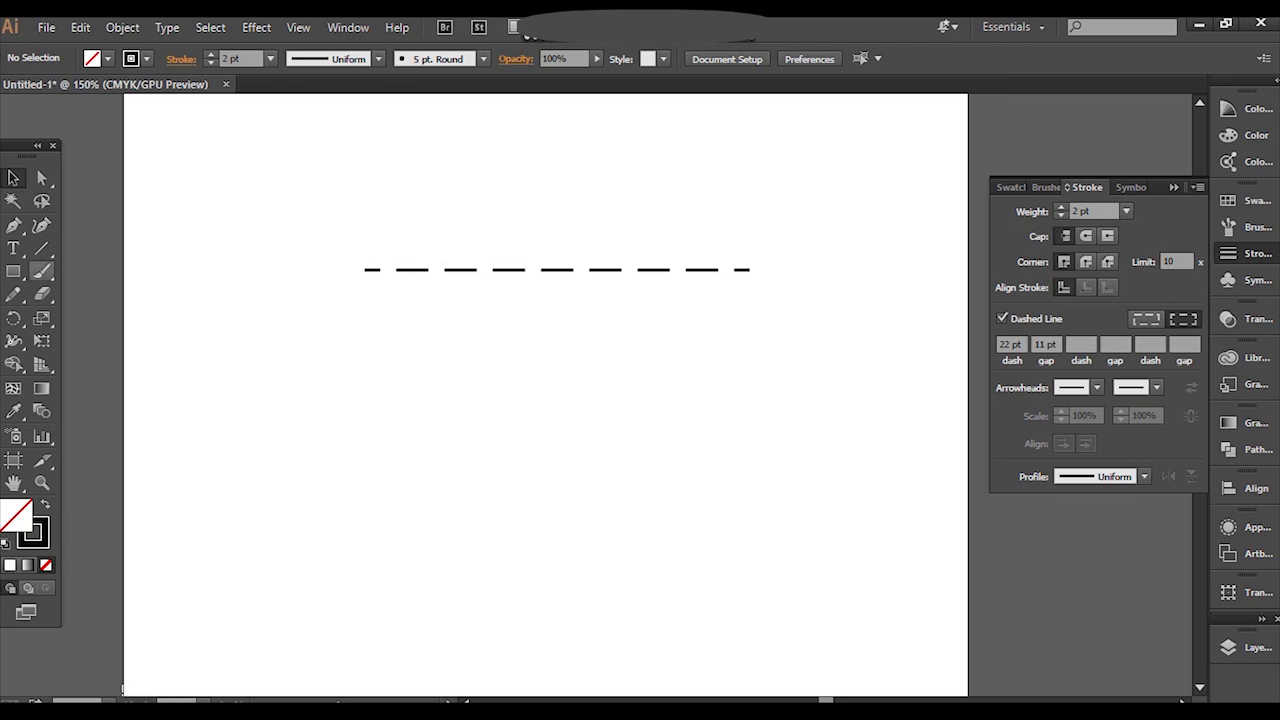
Draw a rectangle below the dashed line with the Rectangle tool
{"action": "left_click", "coordinate": [14, 271]}
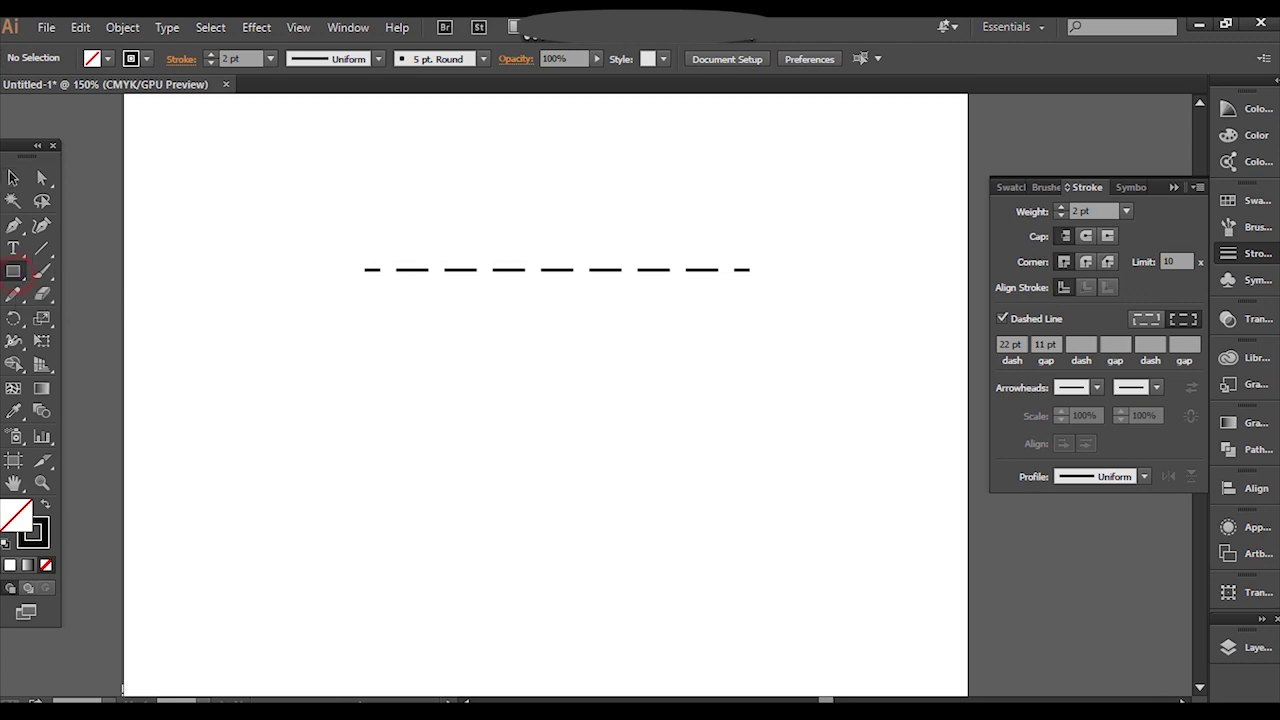
{"action": "left_click", "coordinate": [14, 271]}
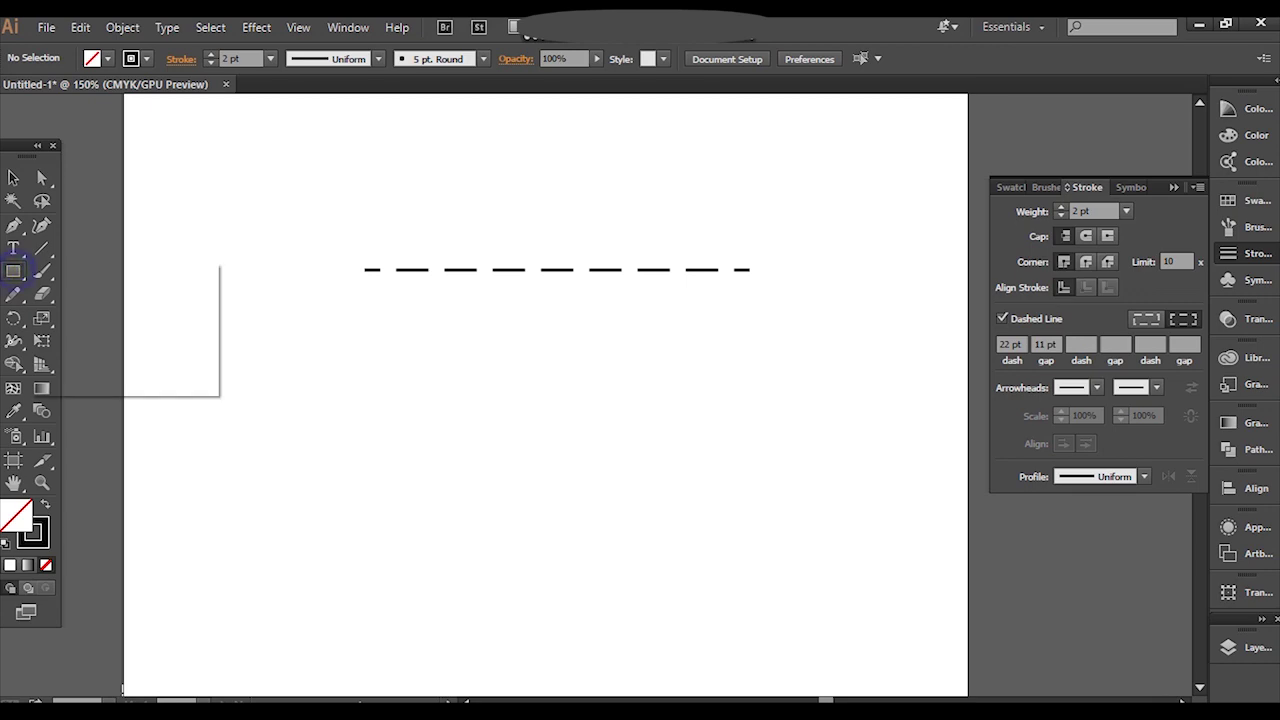
{"action": "left_click", "coordinate": [93, 270]}
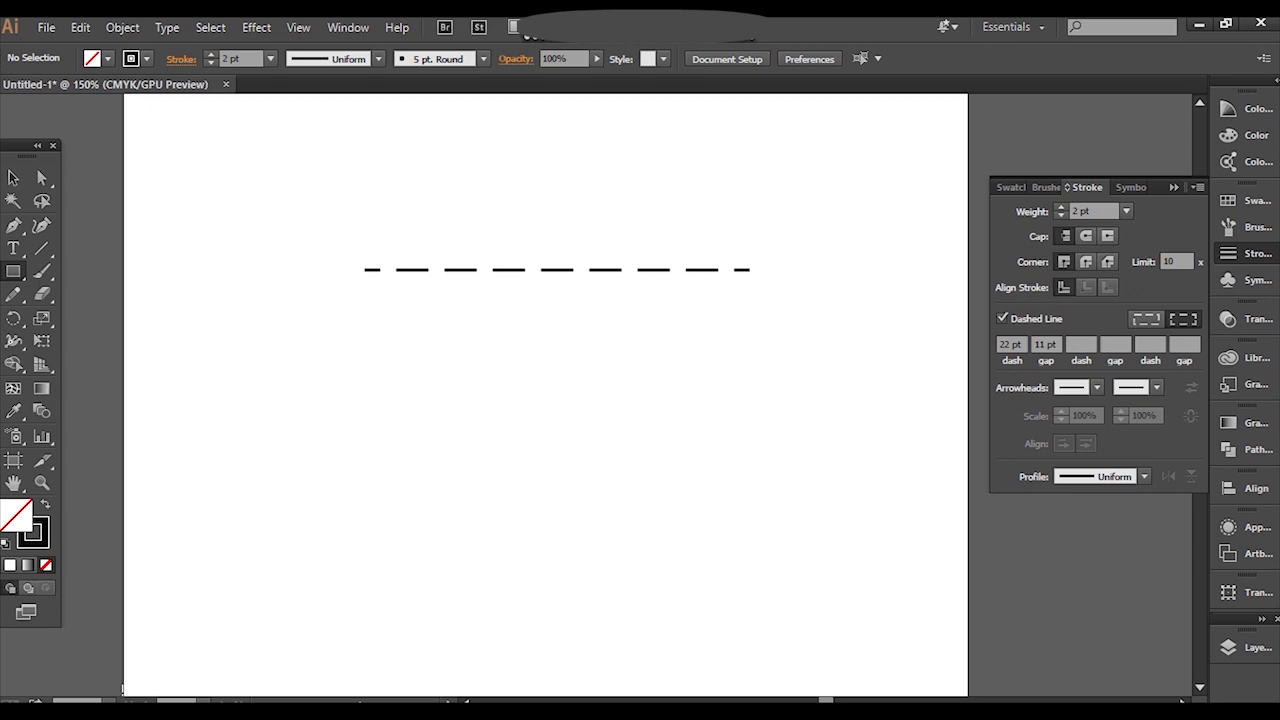
{"action": "mouse_move", "coordinate": [364, 319]}
{"action": "left_mouse_down"}
{"action": "mouse_move", "coordinate": [570, 418]}
{"action": "mouse_move", "coordinate": [506, 423]}
{"action": "mouse_move", "coordinate": [571, 528]}
{"action": "mouse_move", "coordinate": [456, 411]}
{"action": "mouse_move", "coordinate": [591, 420]}
{"action": "mouse_move", "coordinate": [545, 418]}
{"action": "mouse_move", "coordinate": [620, 436]}
{"action": "mouse_move", "coordinate": [545, 417]}
{"action": "mouse_move", "coordinate": [606, 434]}
{"action": "mouse_move", "coordinate": [580, 428]}
{"action": "mouse_move", "coordinate": [580, 405]}
{"action": "left_mouse_up"}
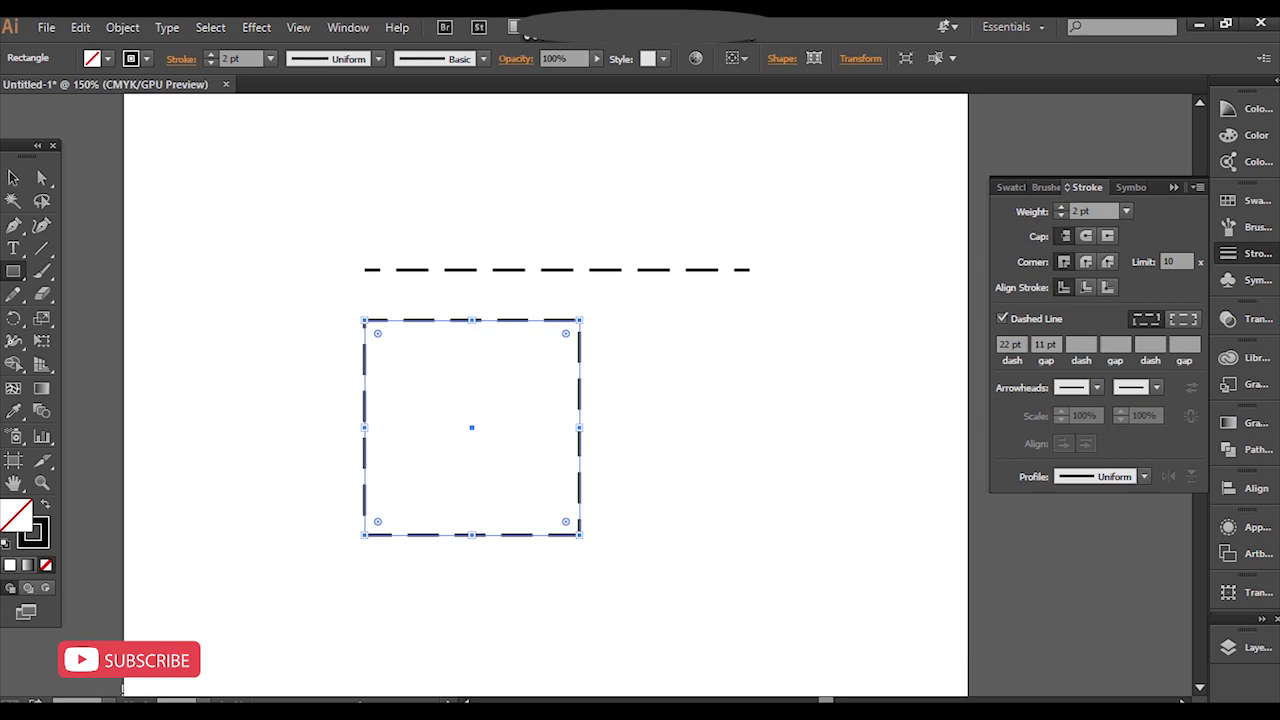
Try a dashed outline on the rectangle, then delete it
{"action": "left_click", "coordinate": [1002, 318]}
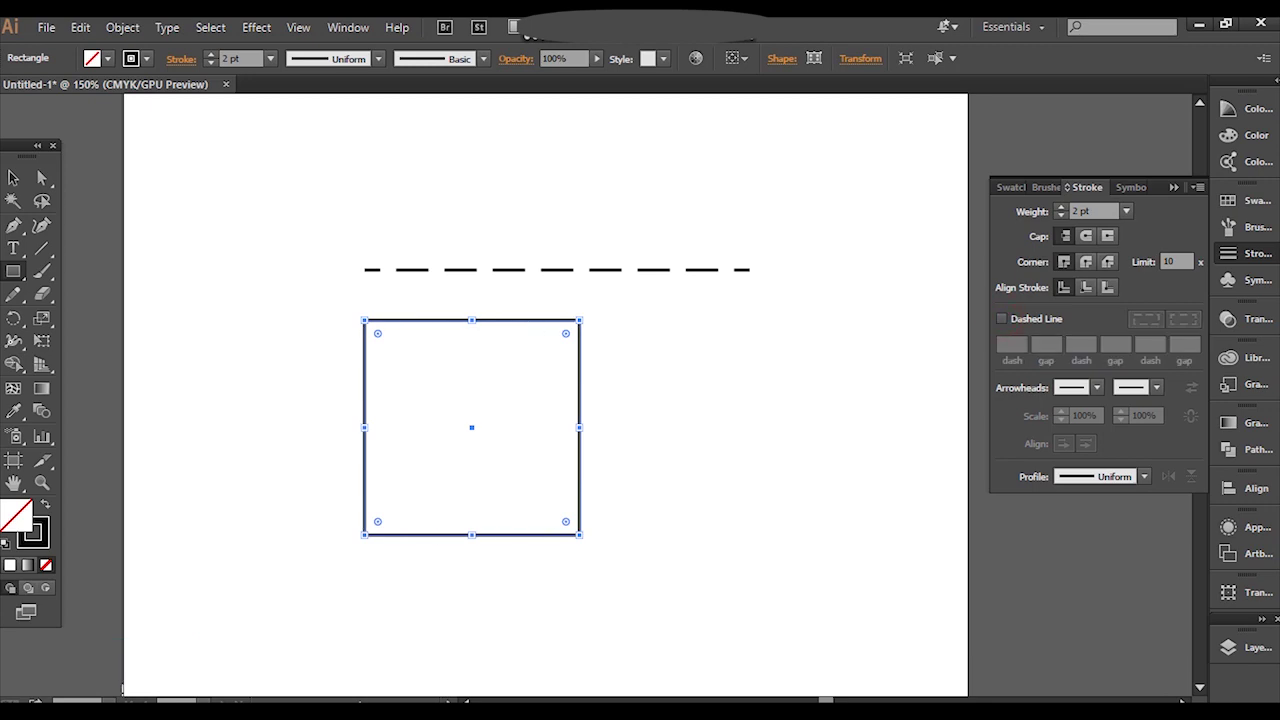
{"action": "left_click", "coordinate": [1002, 318]}
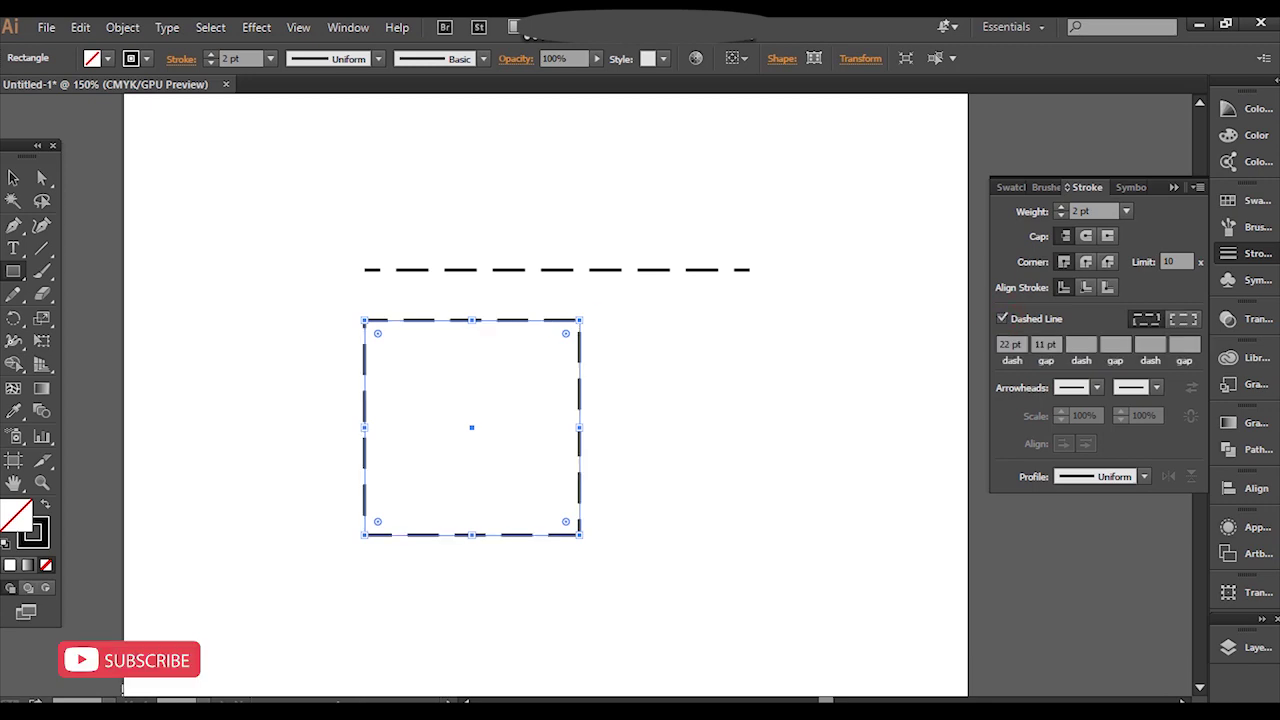
{"action": "key", "text": "Delete"}
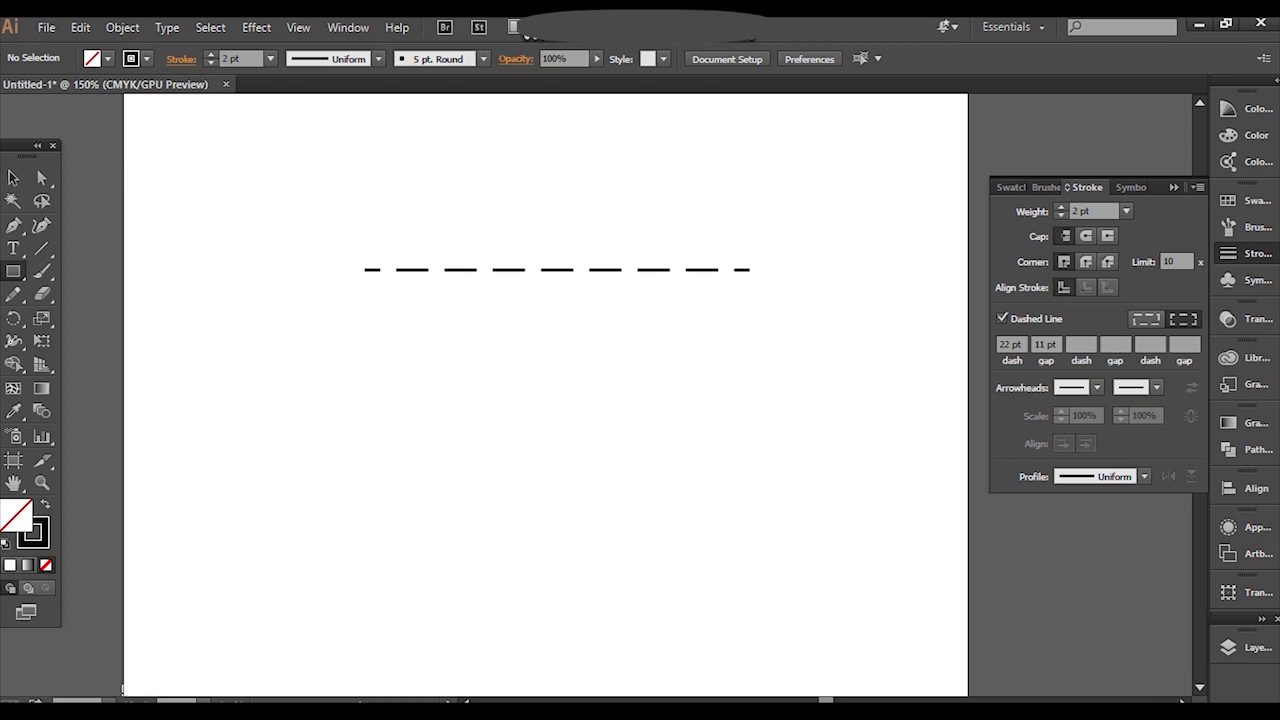
Turn dashing off and draw a square about 189 px wide below the dashed line
{"action": "left_click", "coordinate": [1002, 318]}
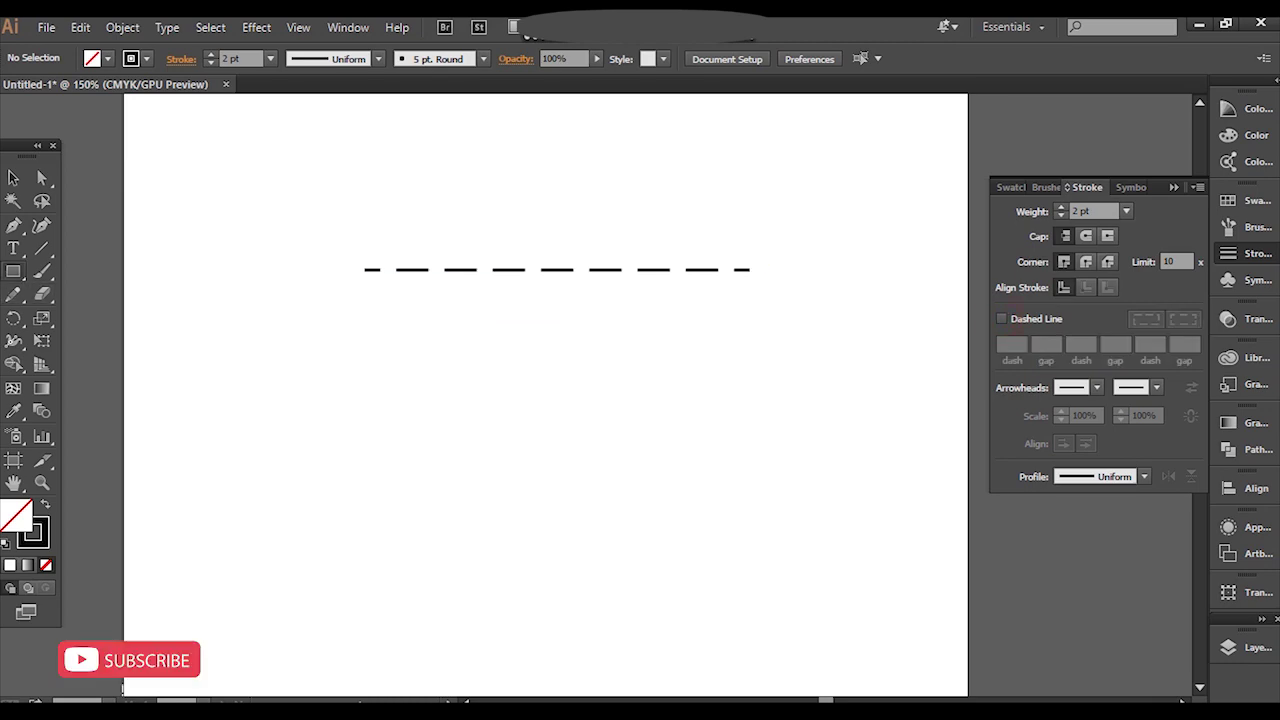
{"action": "left_click", "coordinate": [13, 271]}
{"action": "left_click_drag", "start_coordinate": [356, 331], "coordinate": [612, 405]}
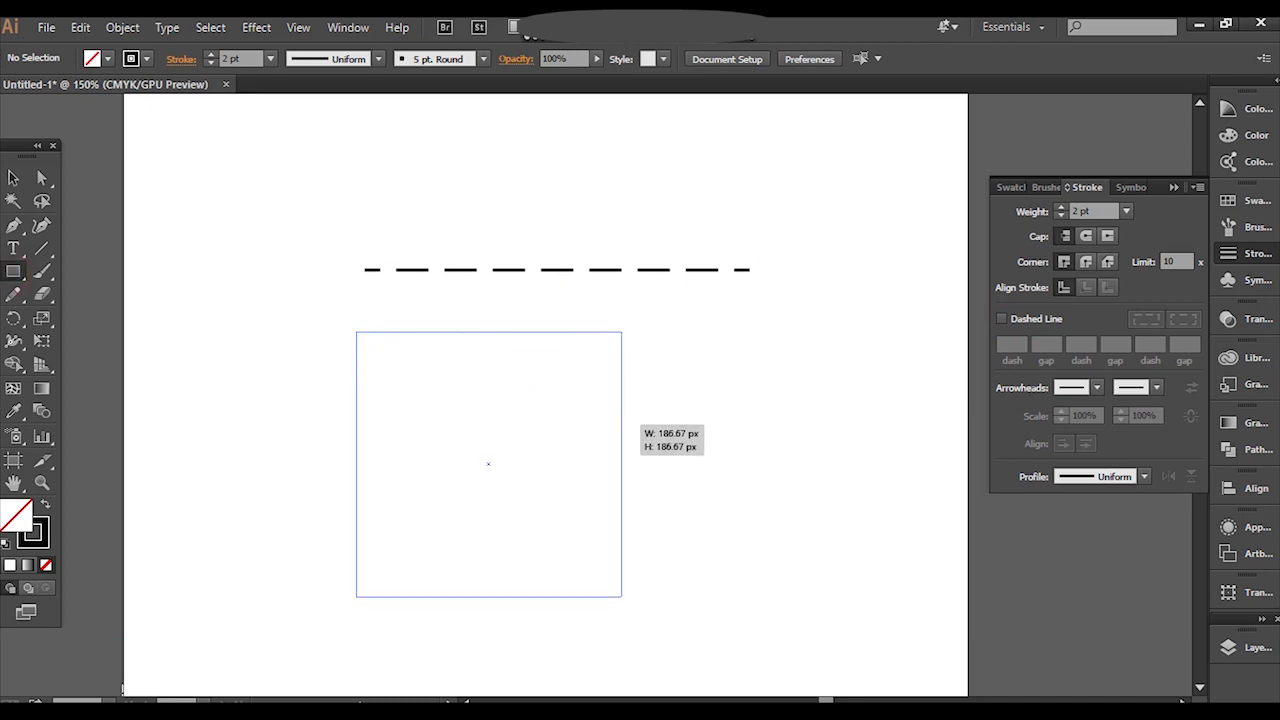
{"action": "left_click_drag", "start_coordinate": [609, 405], "coordinate": [626, 426]}
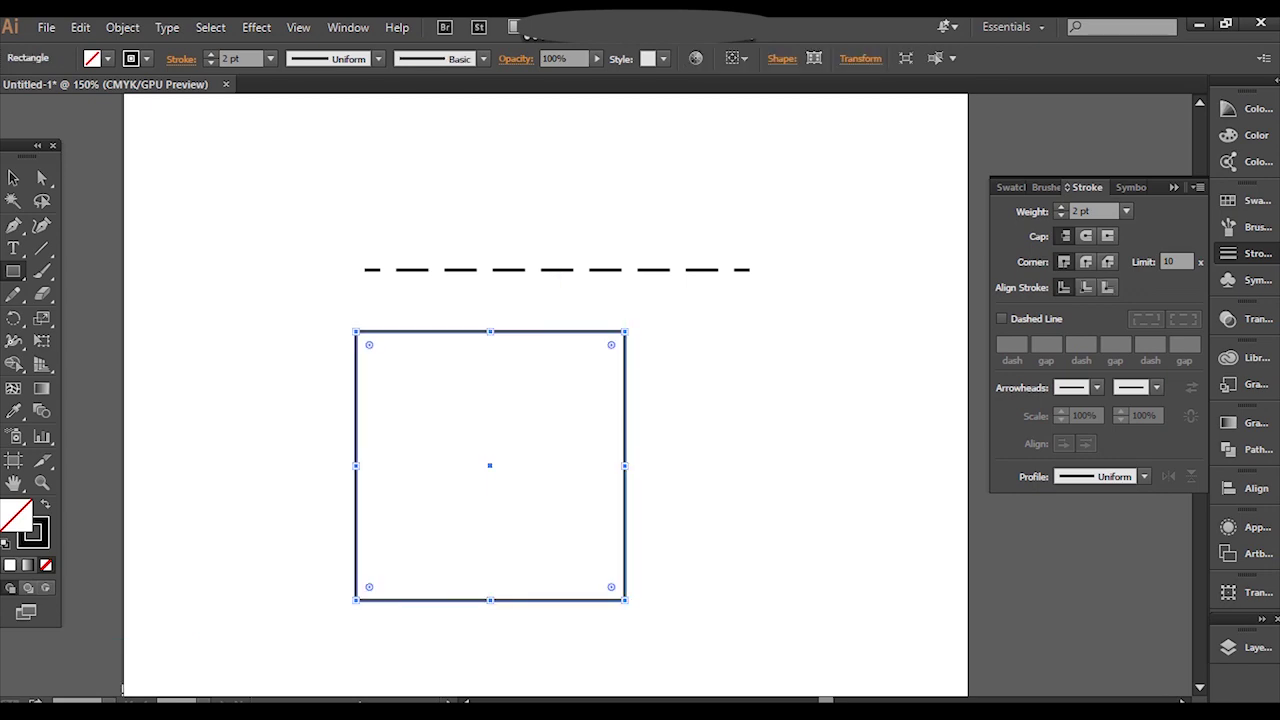
Set the square's outline stroke weight to 2 pt
{"action": "left_click", "coordinate": [1095, 211]}
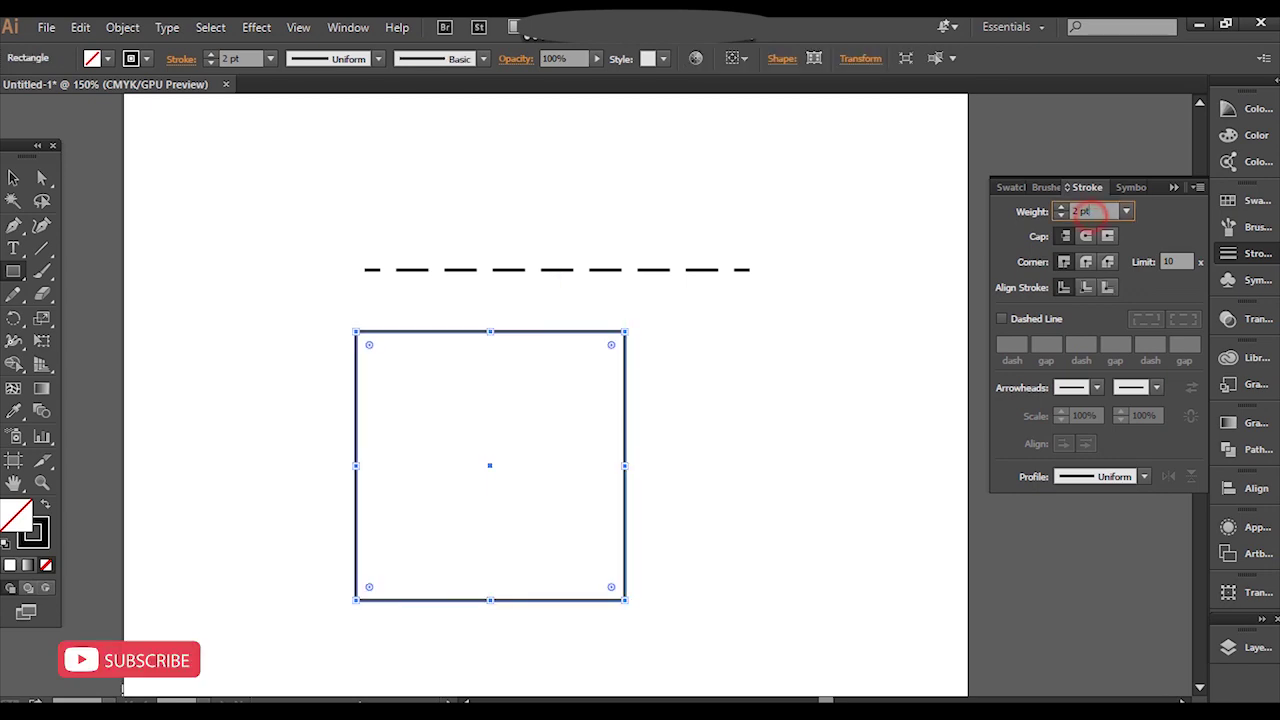
{"action": "type", "text": "3"}
{"action": "key", "text": "Return"}
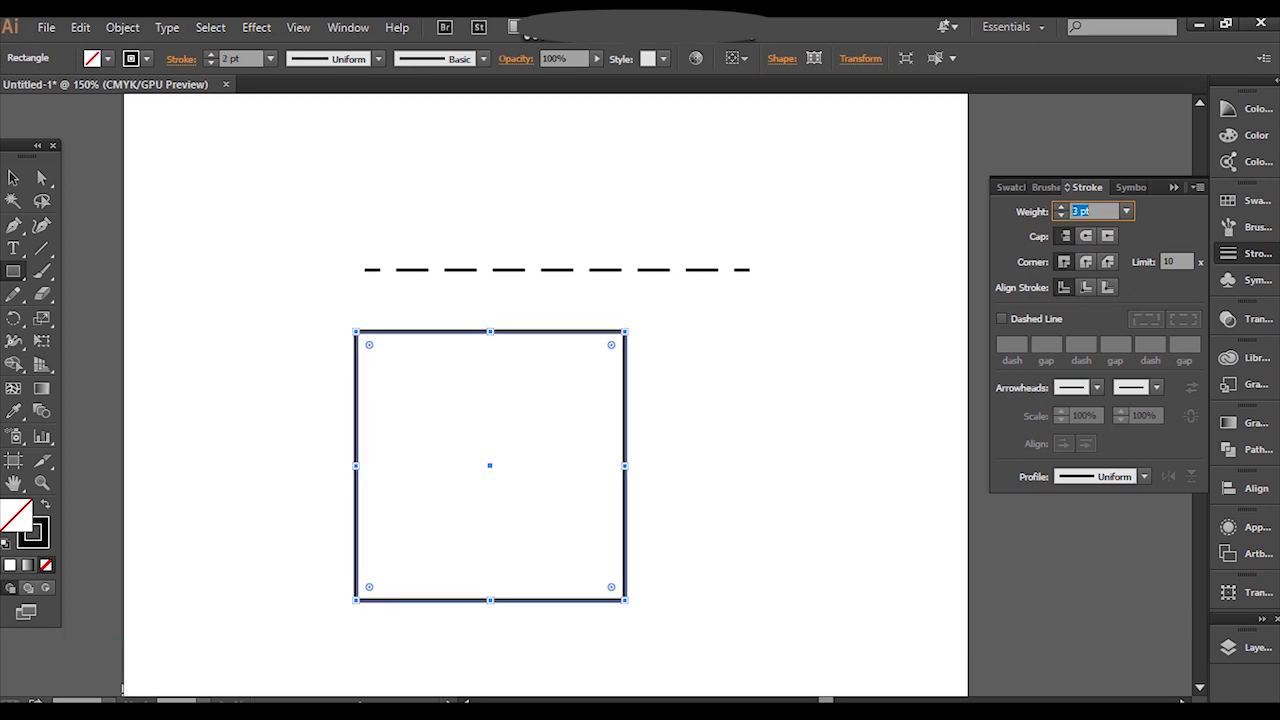
{"action": "type", "text": "7"}
{"action": "key", "text": "Return"}
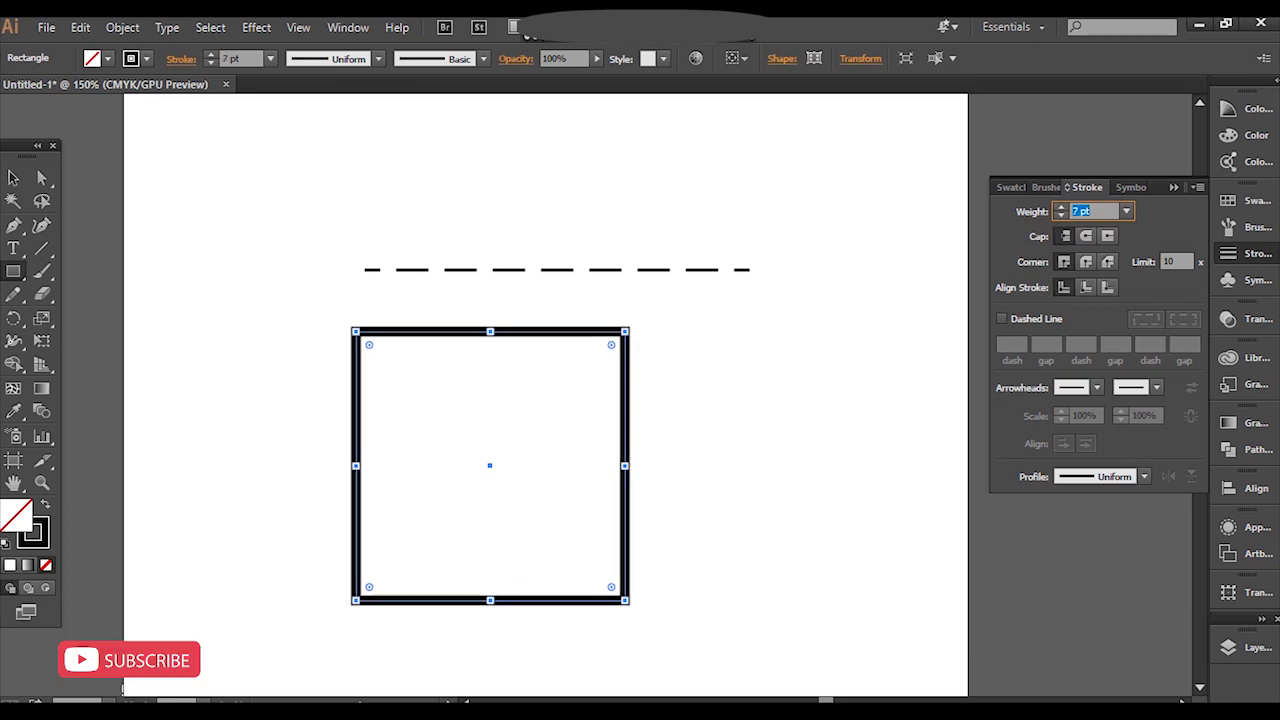
{"action": "left_click", "coordinate": [232, 58]}
{"action": "type", "text": "8"}
{"action": "key", "text": "Return"}
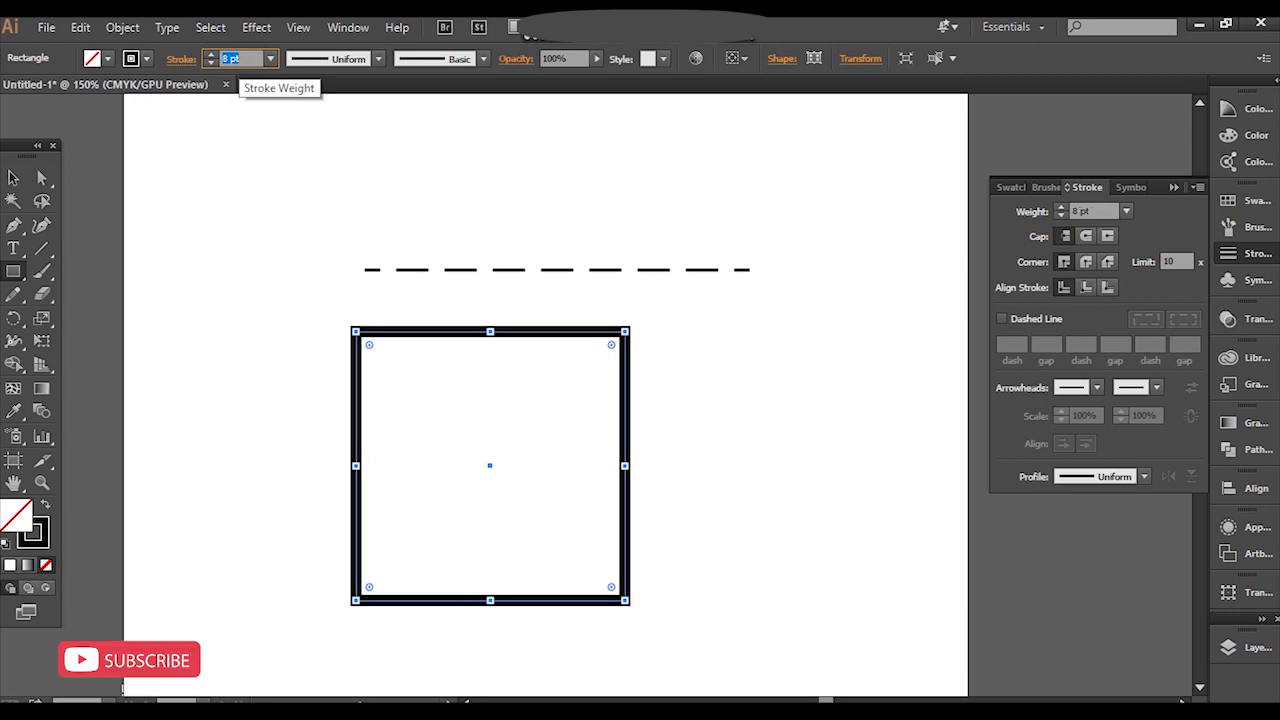
{"action": "type", "text": "2"}
{"action": "key", "text": "Return"}
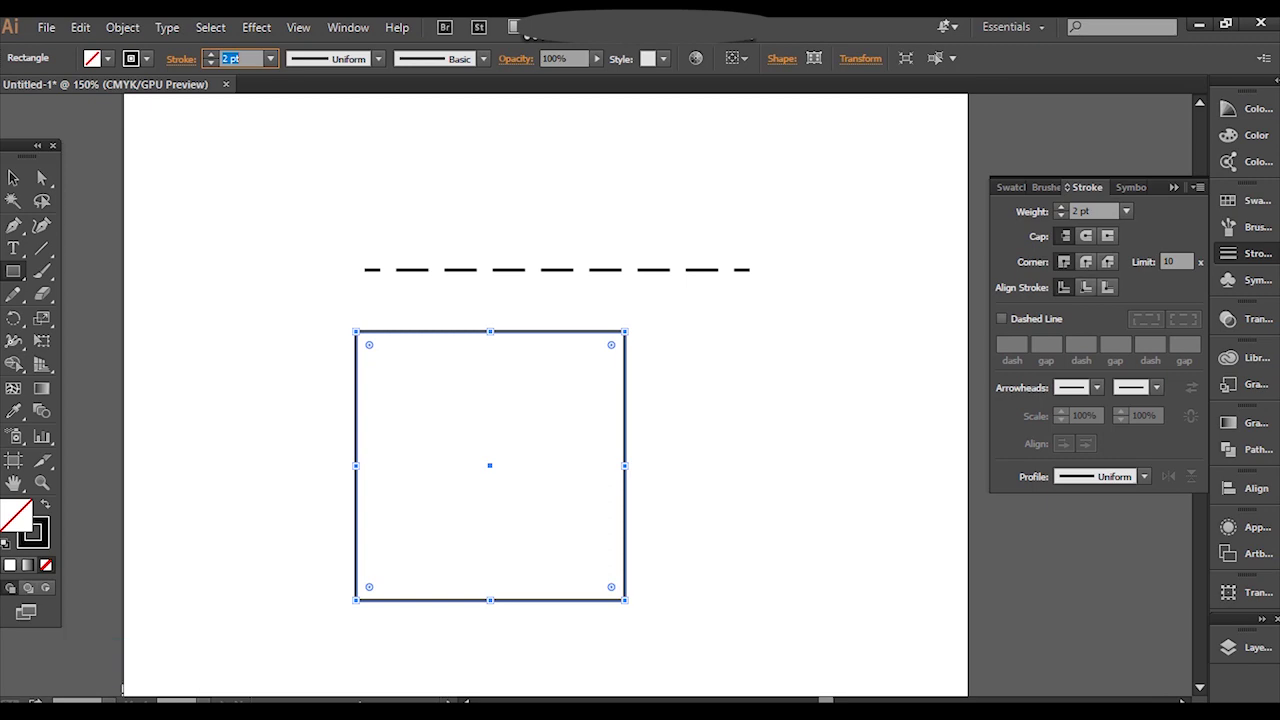
Enable Dashed Line on the square with a 20 pt first dash and 5 pt first gap
{"action": "left_click", "coordinate": [1002, 318]}
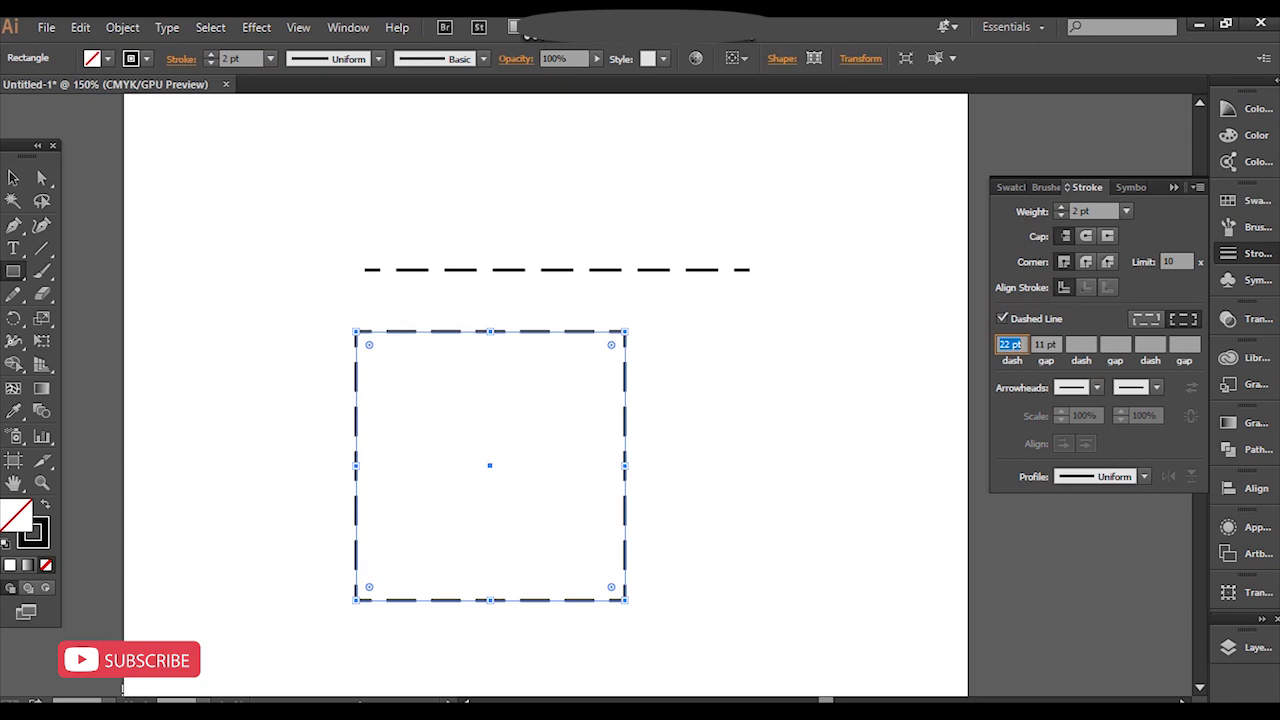
{"action": "left_click", "coordinate": [1010, 344]}
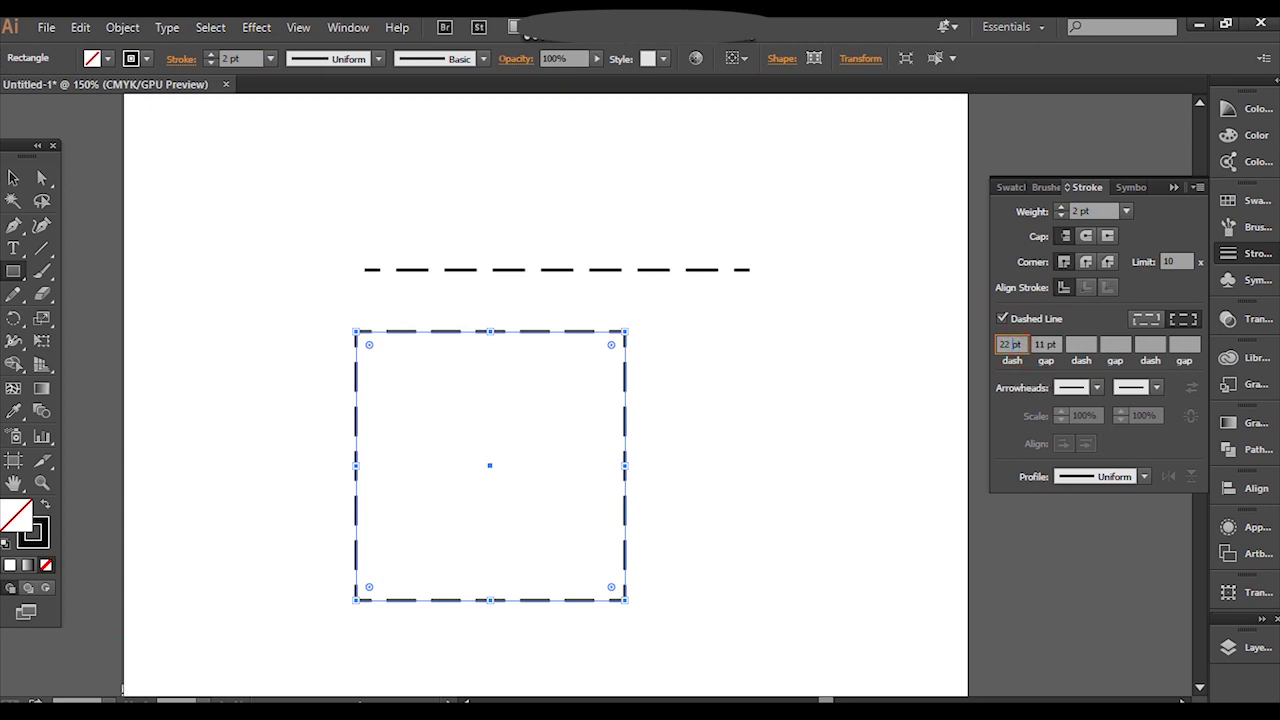
{"action": "left_click", "coordinate": [1012, 344]}
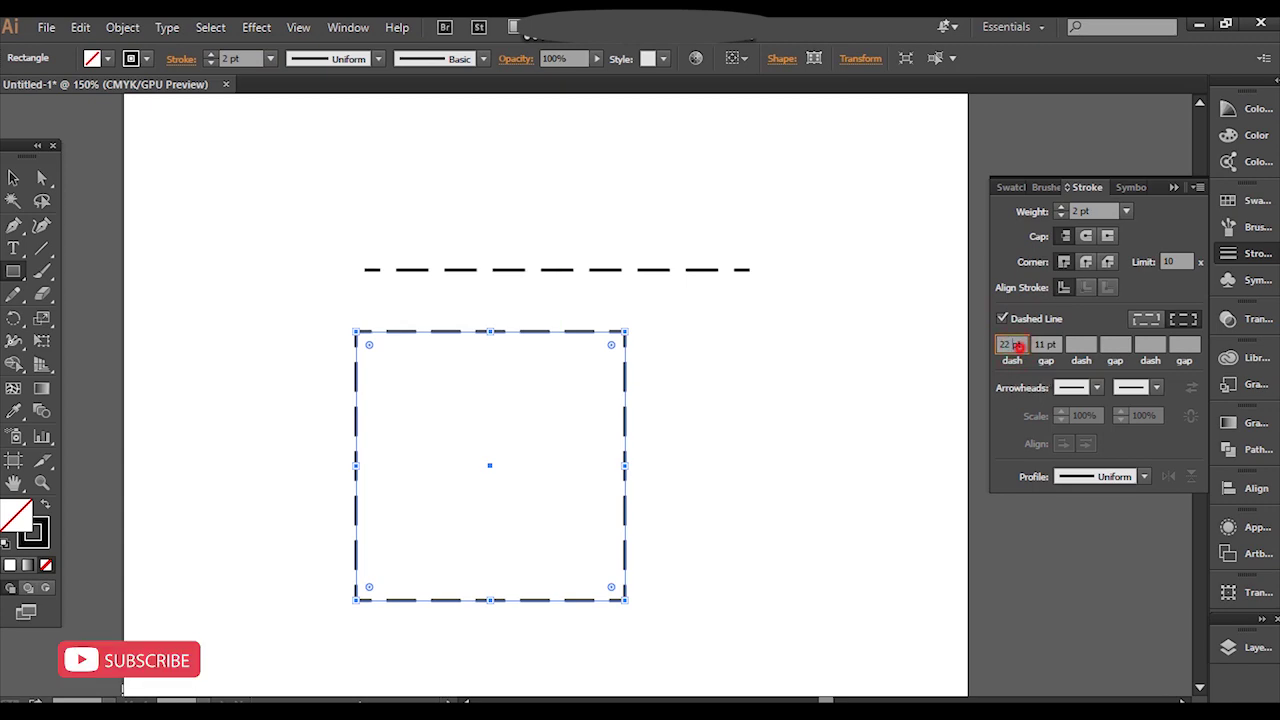
{"action": "type", "text": "20pt"}
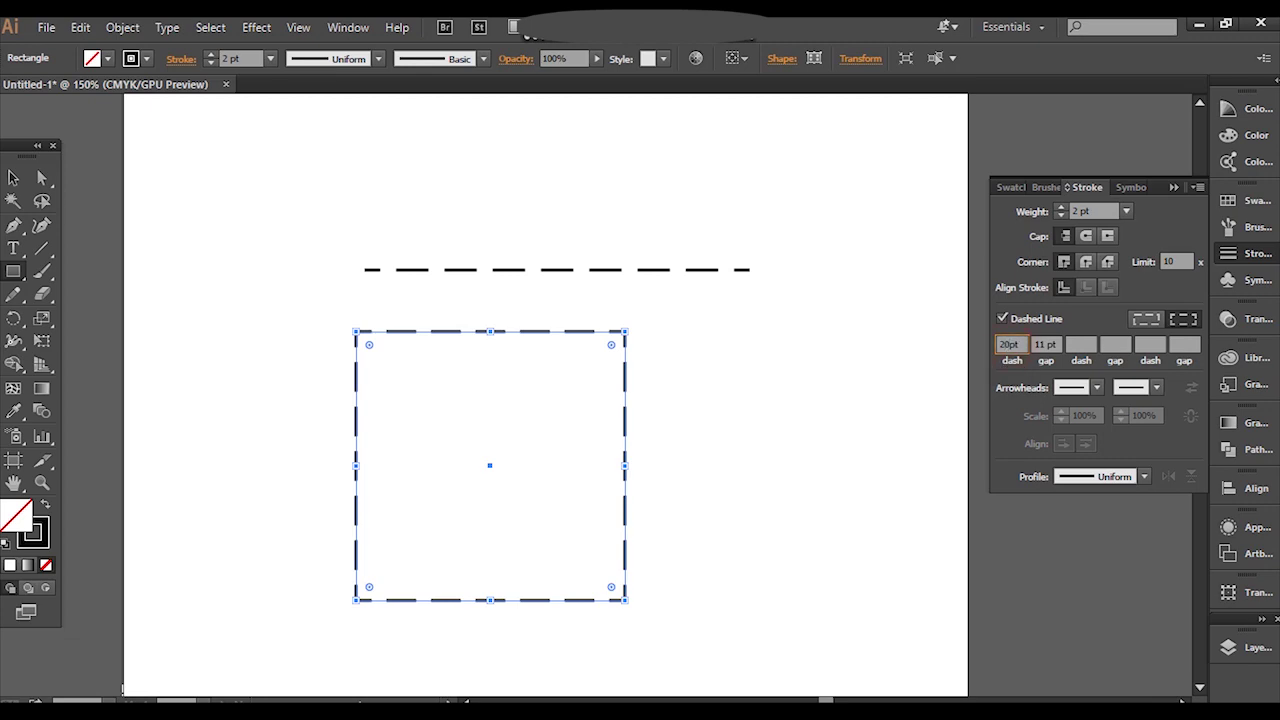
{"action": "left_click", "coordinate": [1058, 344]}
{"action": "left_click", "coordinate": [1045, 343]}
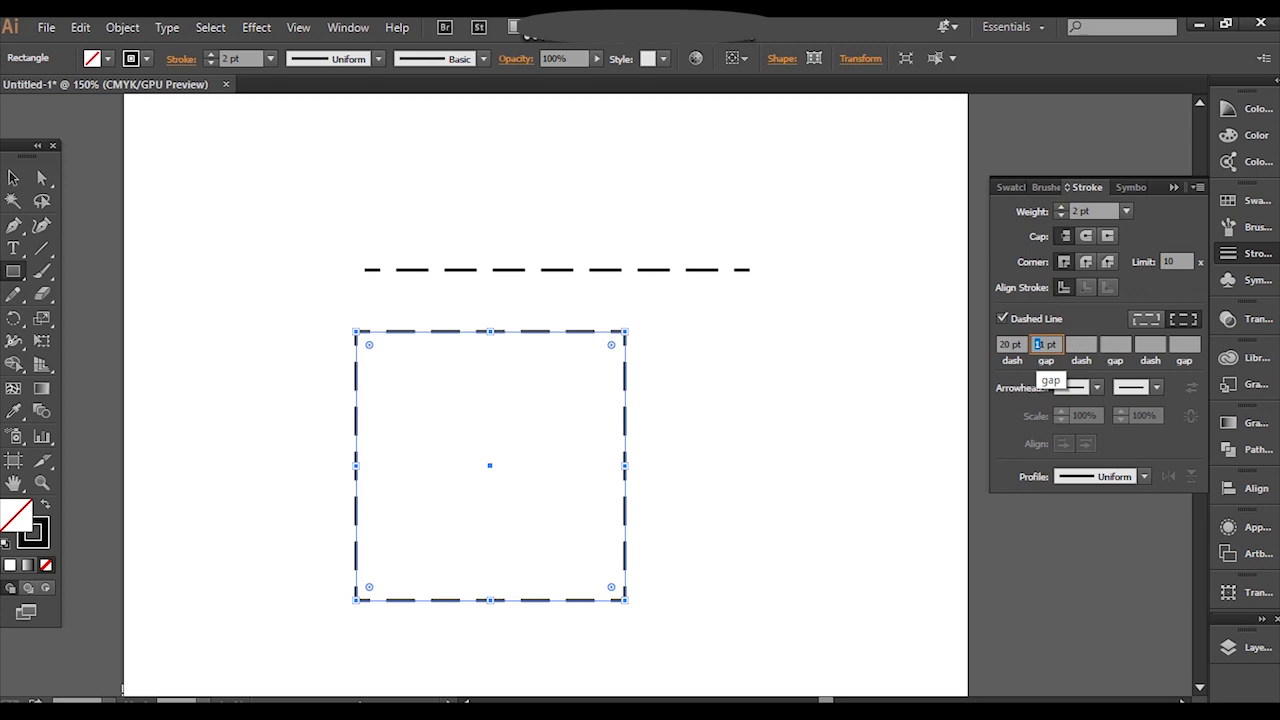
{"action": "left_click", "coordinate": [1045, 343]}
{"action": "type", "text": "5"}
{"action": "key", "text": "Return"}
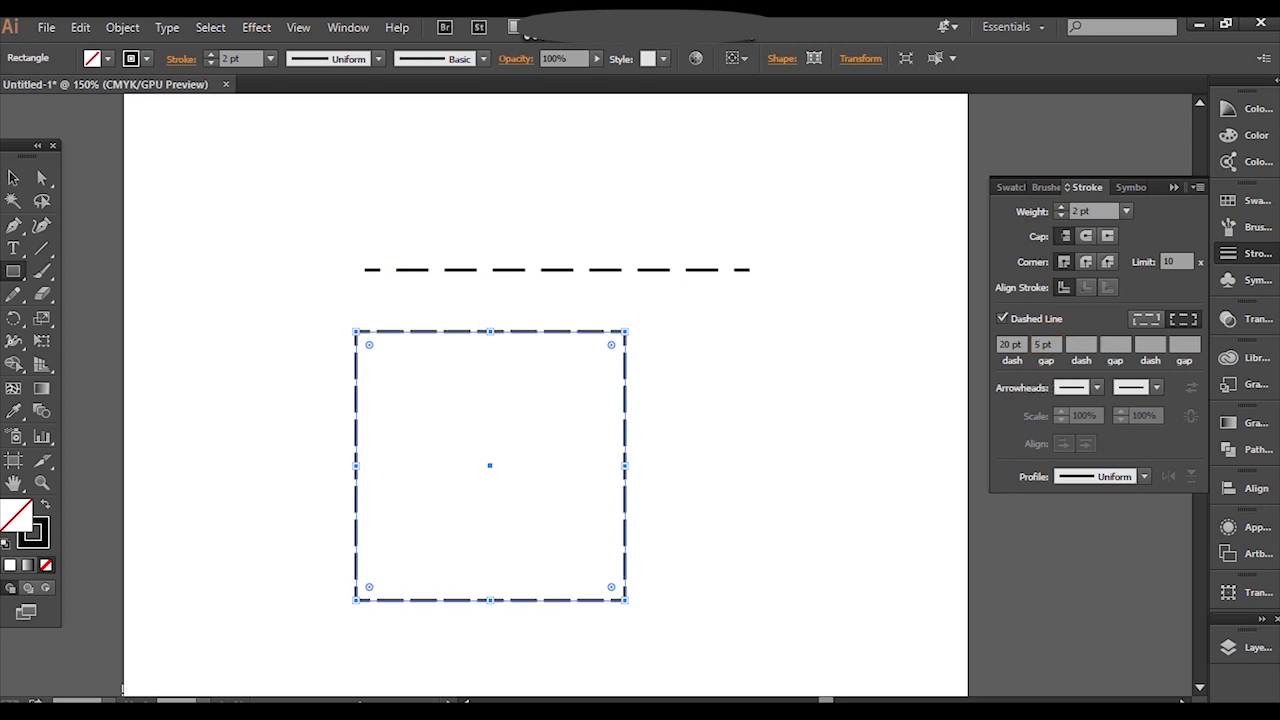
Draw a circle about 91 px across right of the square using the Ellipse Tool
{"action": "left_click", "coordinate": [13, 177]}
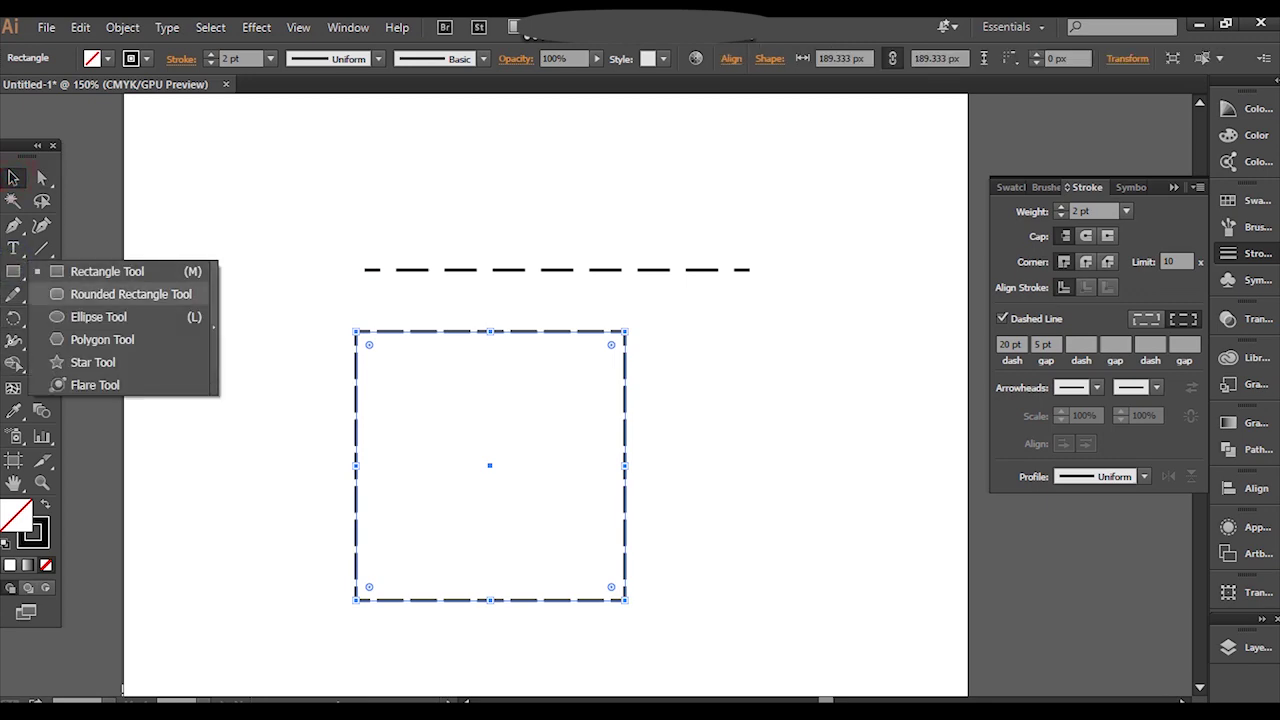
{"action": "left_click_drag", "start_coordinate": [13, 271], "coordinate": [86, 323]}
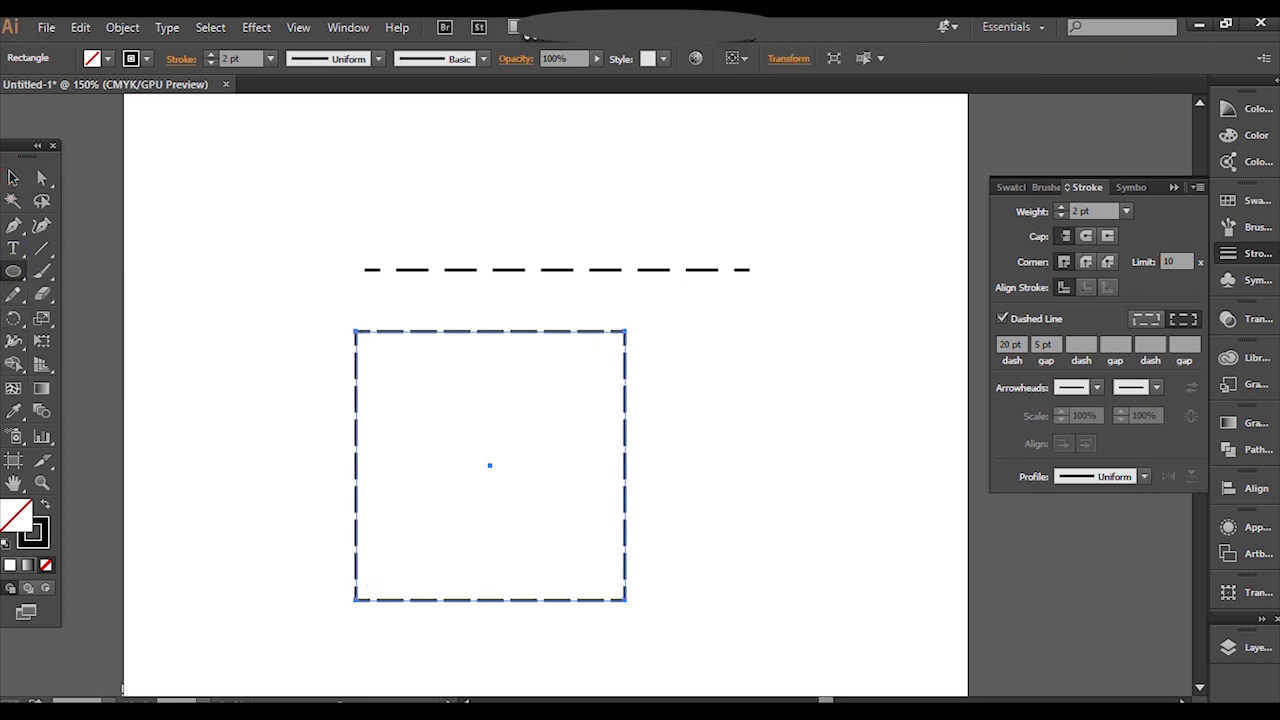
{"action": "mouse_move", "coordinate": [746, 367]}
{"action": "left_mouse_down"}
{"action": "mouse_move", "coordinate": [894, 516]}
{"action": "mouse_move", "coordinate": [871, 493]}
{"action": "left_mouse_up"}
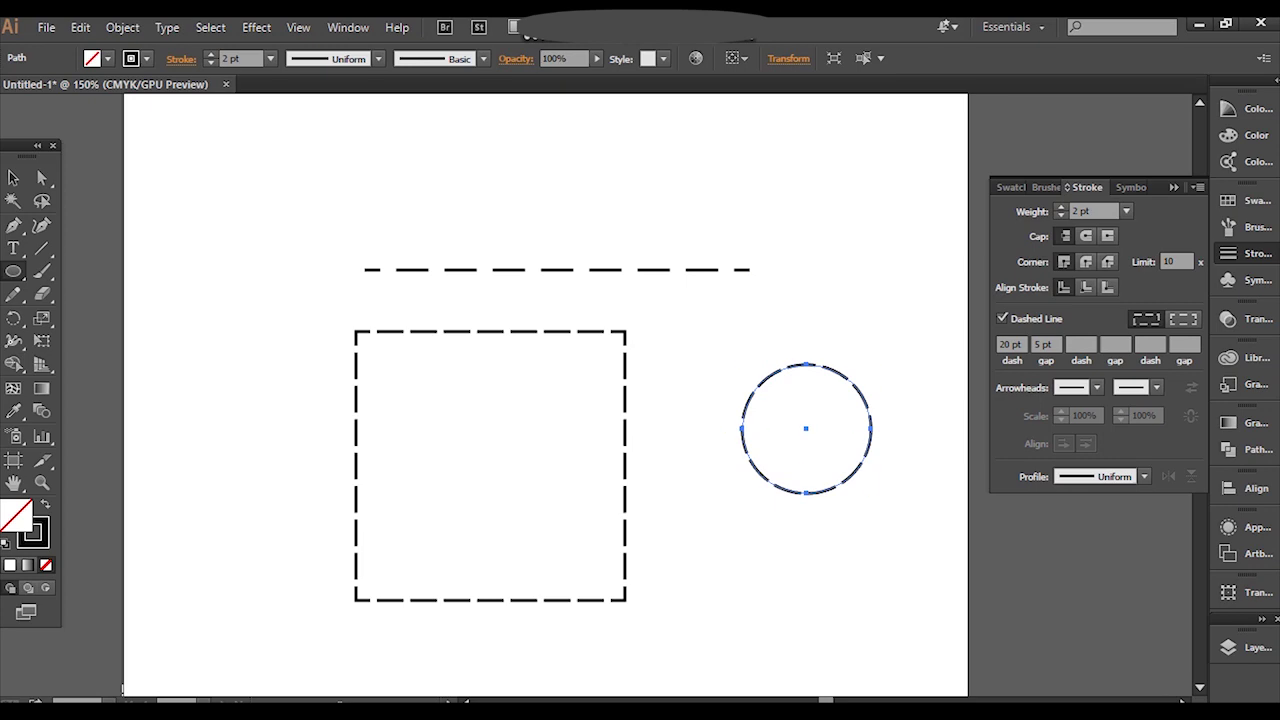
Toggle the circle's Dashed Line off and on, then set its first gap to 10 pt
{"action": "left_click", "coordinate": [1002, 318]}
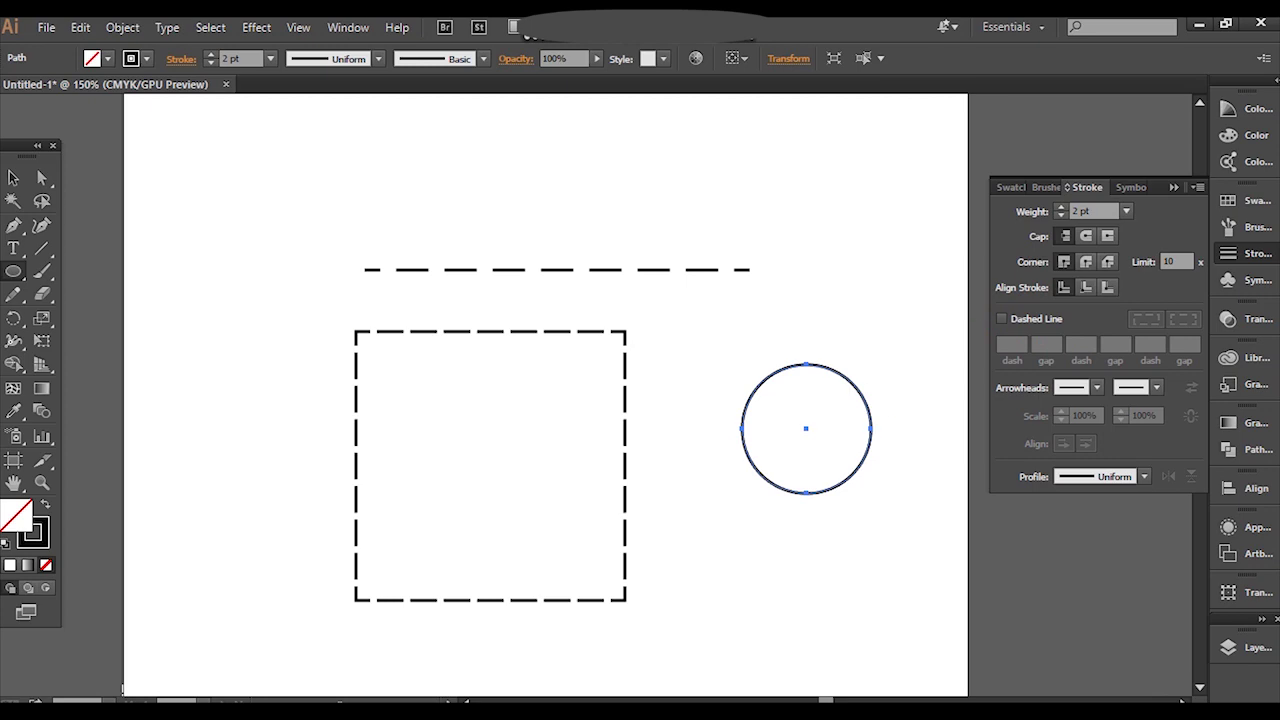
{"action": "left_click", "coordinate": [1002, 318]}
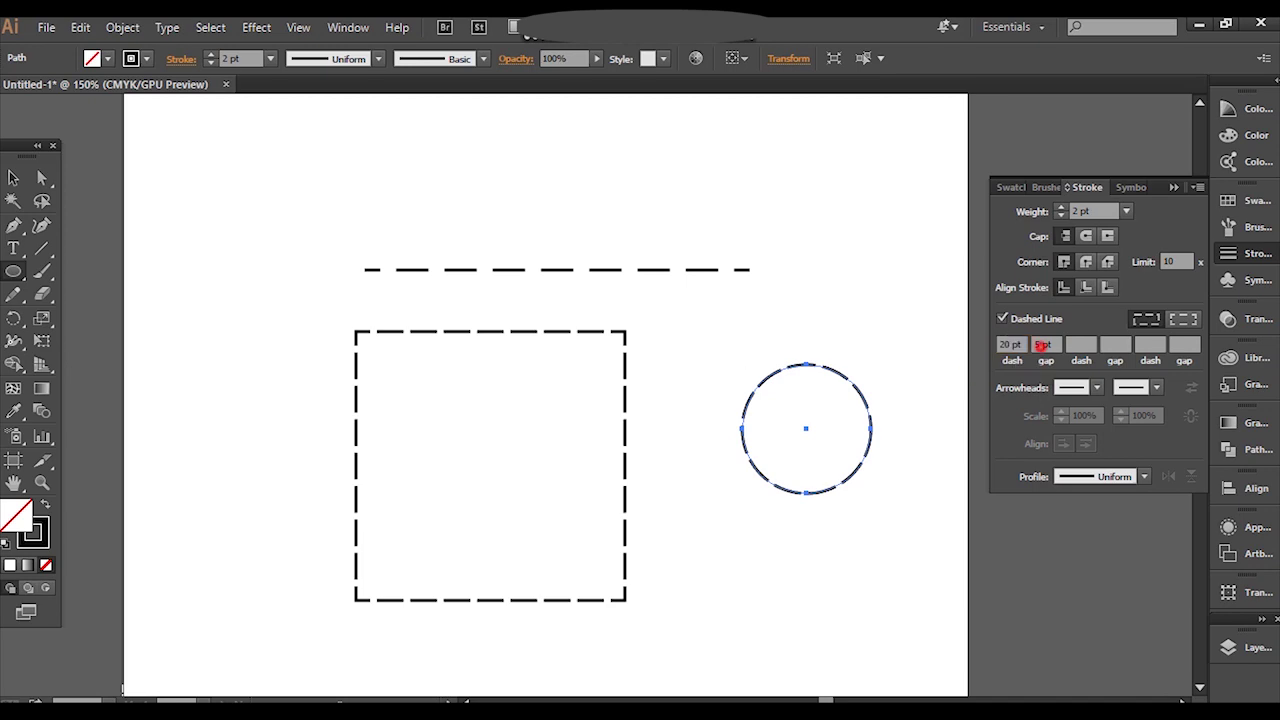
{"action": "type", "text": "10"}
{"action": "key", "text": "Return"}
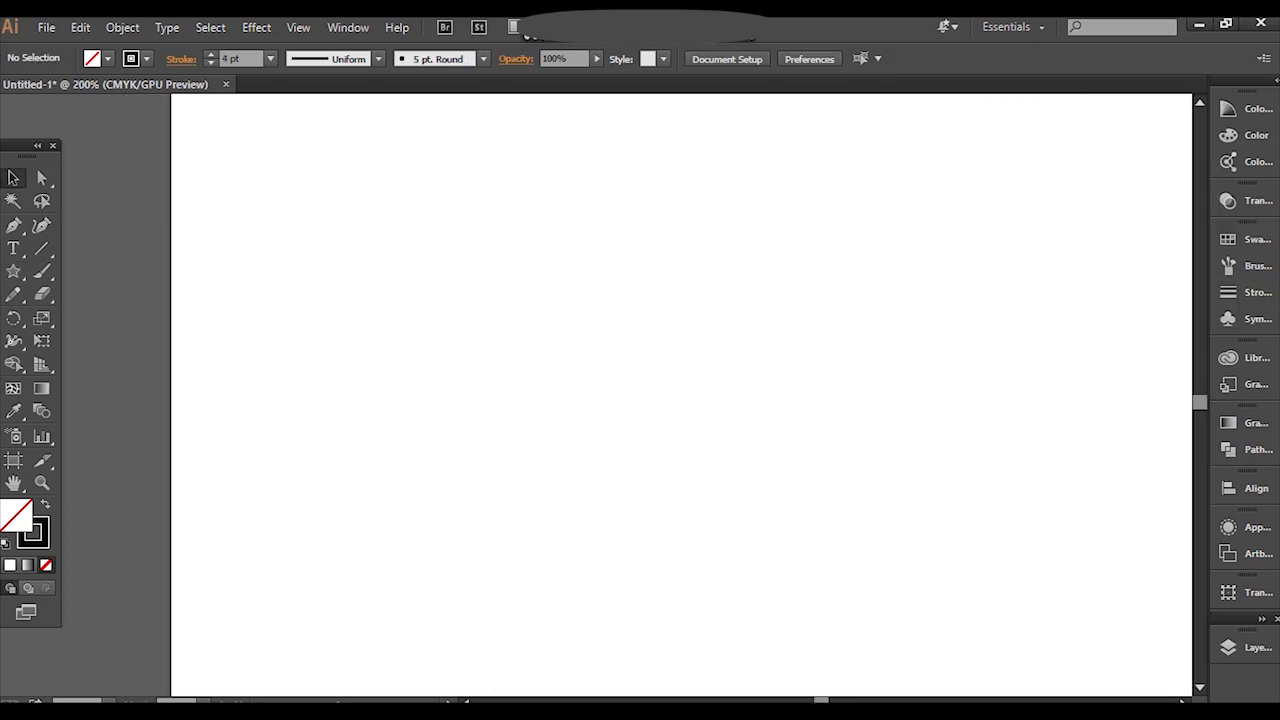
Draw a five-point star on the artboard and give it a 3 pt outline
{"action": "left_click", "coordinate": [13, 271]}
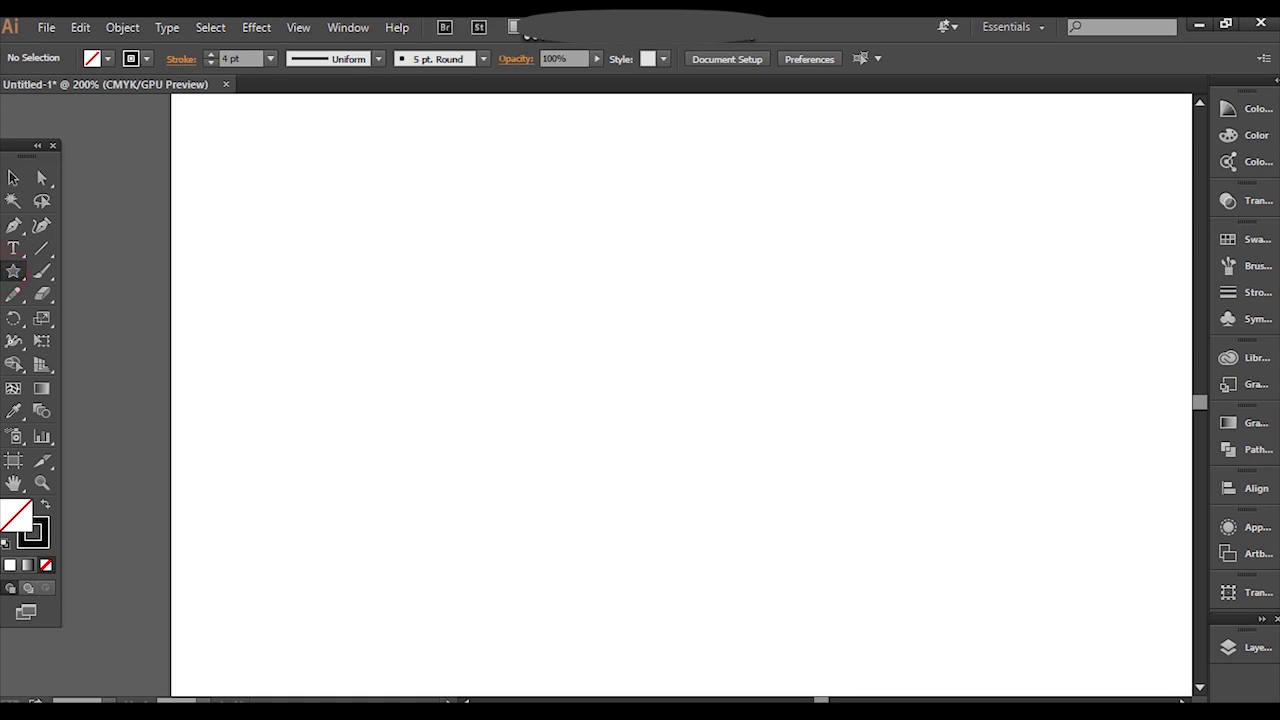
{"action": "left_click_drag", "start_coordinate": [449, 280], "coordinate": [560, 382]}
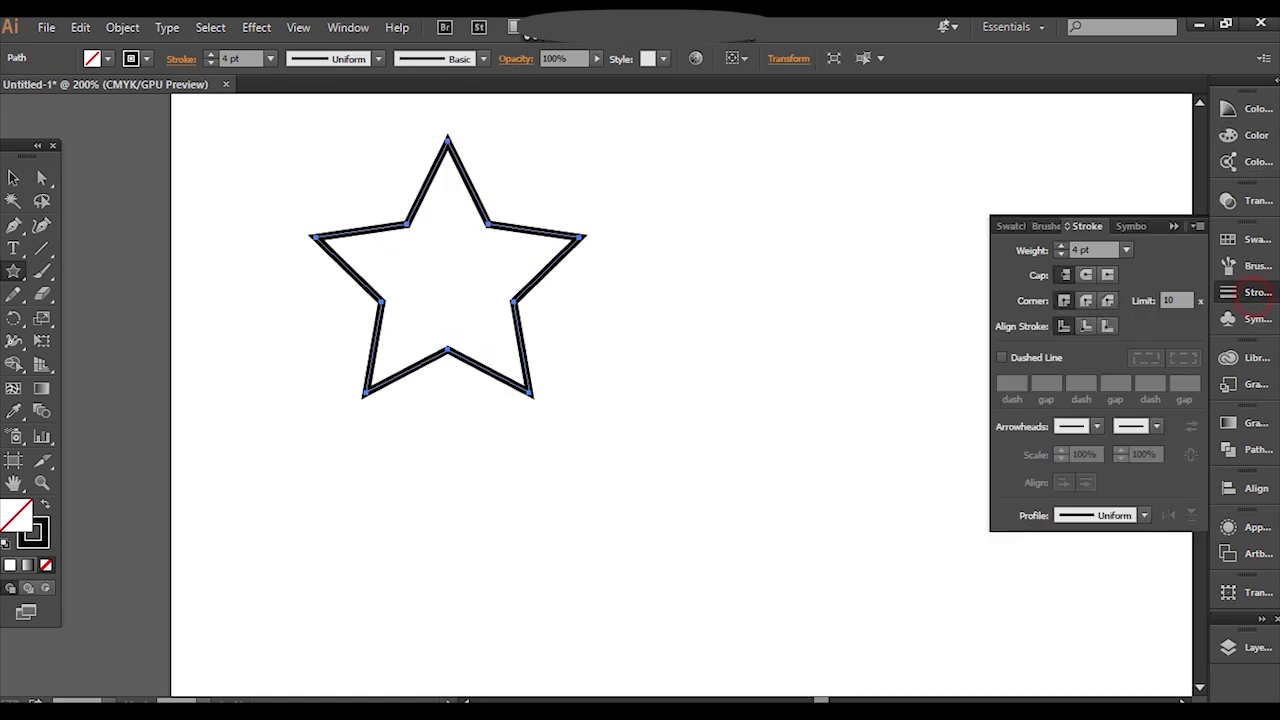
{"action": "left_click", "coordinate": [1250, 292]}
{"action": "left_click", "coordinate": [1060, 254]}
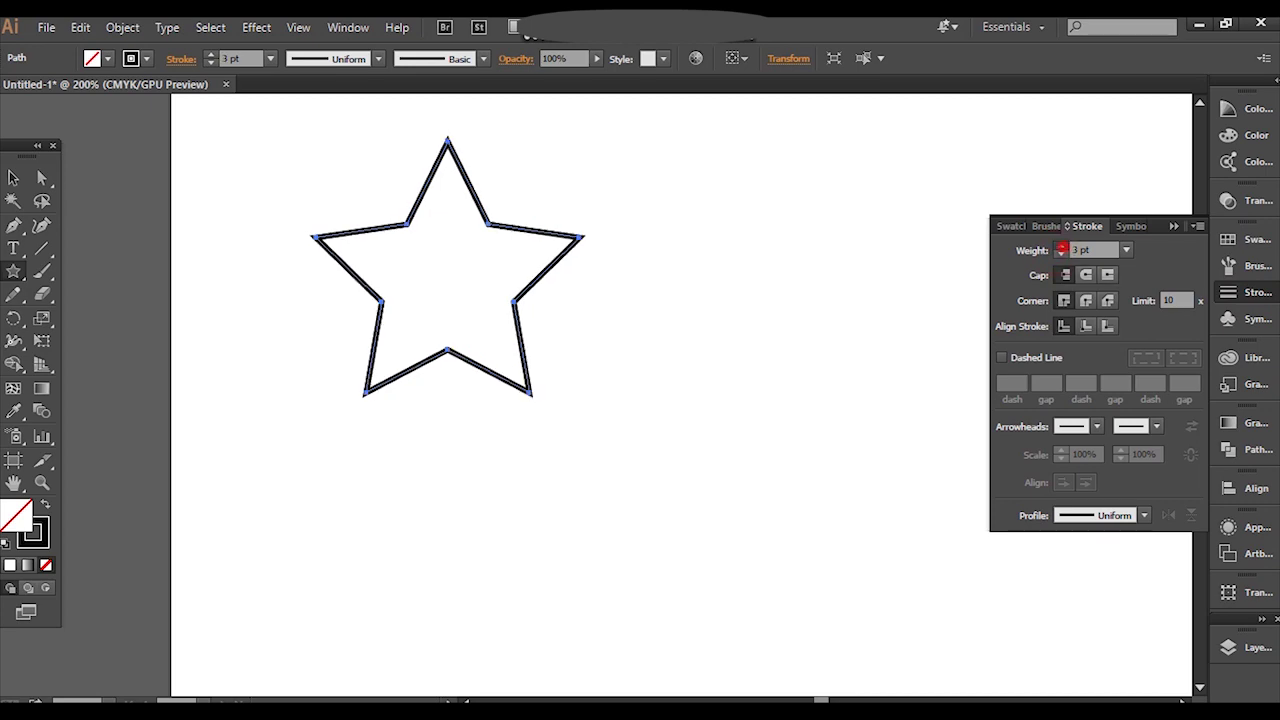
Adjust the star's stroke weight with the spinner arrows to settle on 4 pt
{"action": "left_click", "coordinate": [1060, 246]}
{"action": "left_click", "coordinate": [1060, 254]}
{"action": "left_click", "coordinate": [1060, 246]}
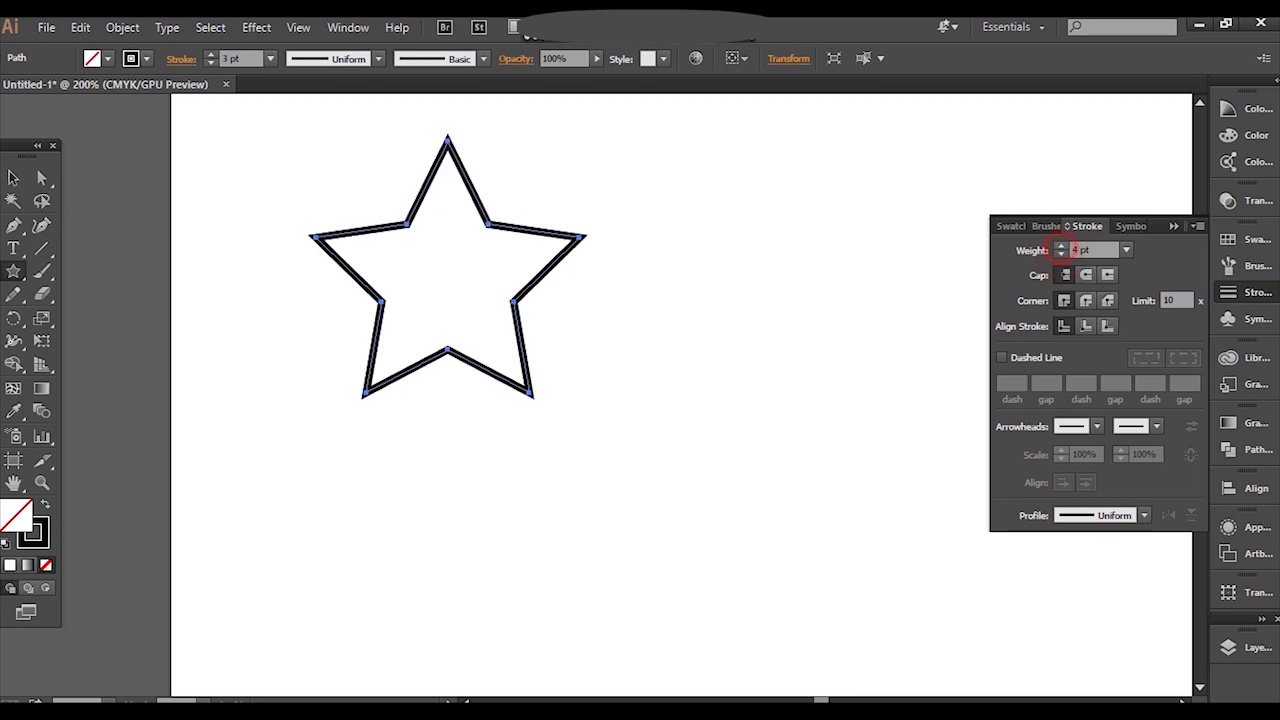
{"action": "left_click", "coordinate": [1060, 246]}
{"action": "left_click", "coordinate": [1060, 254]}
{"action": "left_click", "coordinate": [13, 177]}
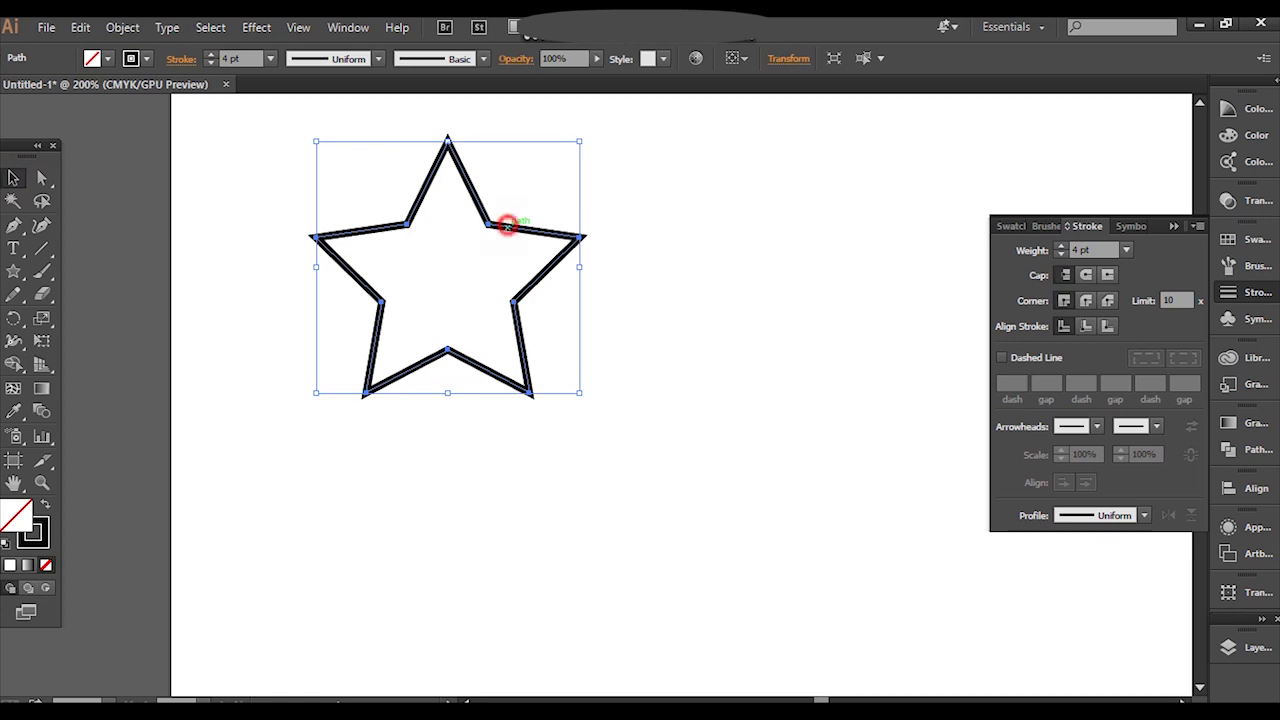
Drag the star toward the centre and make its outline dashed with 15 pt dashes and 5 pt gaps
{"action": "mouse_move", "coordinate": [506, 223]}
{"action": "left_mouse_down"}
{"action": "mouse_move", "coordinate": [648, 283]}
{"action": "mouse_move", "coordinate": [615, 306]}
{"action": "left_mouse_up"}
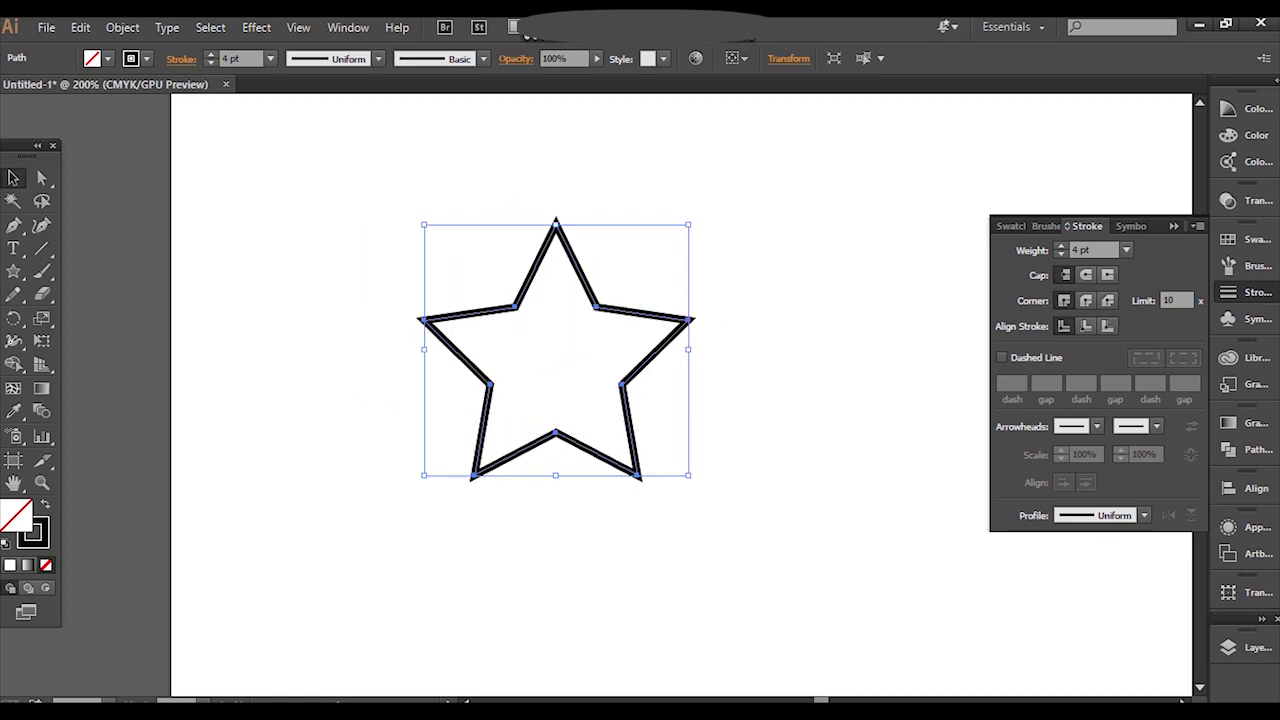
{"action": "left_click", "coordinate": [1002, 357]}
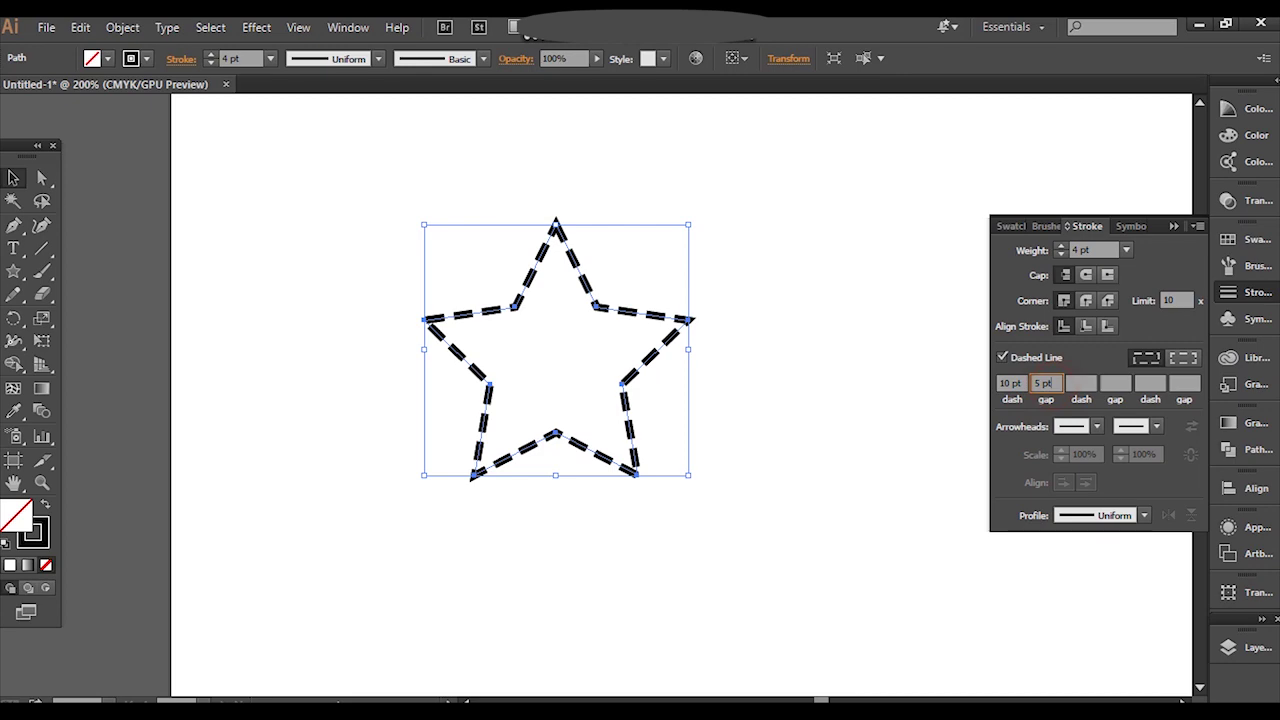
{"action": "left_click", "coordinate": [1012, 383]}
{"action": "left_click", "coordinate": [1012, 383]}
{"action": "left_click", "coordinate": [1045, 383]}
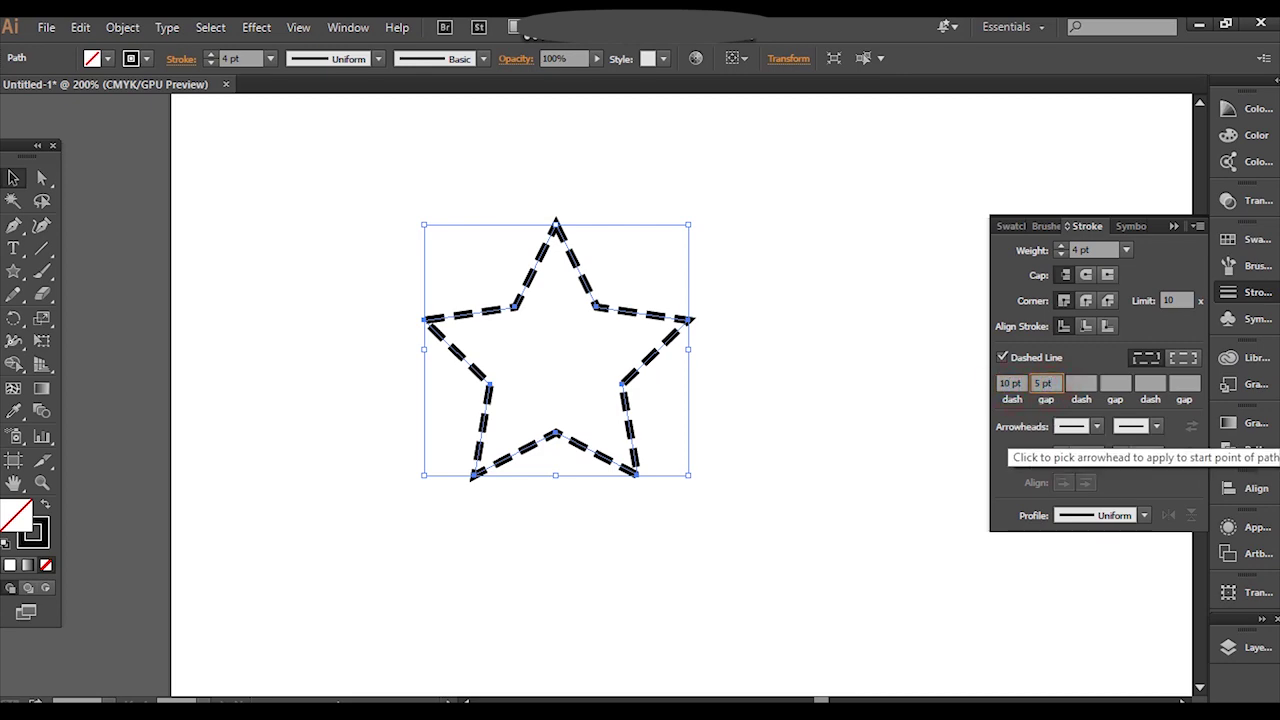
{"action": "left_click", "coordinate": [1010, 383]}
{"action": "type", "text": "15"}
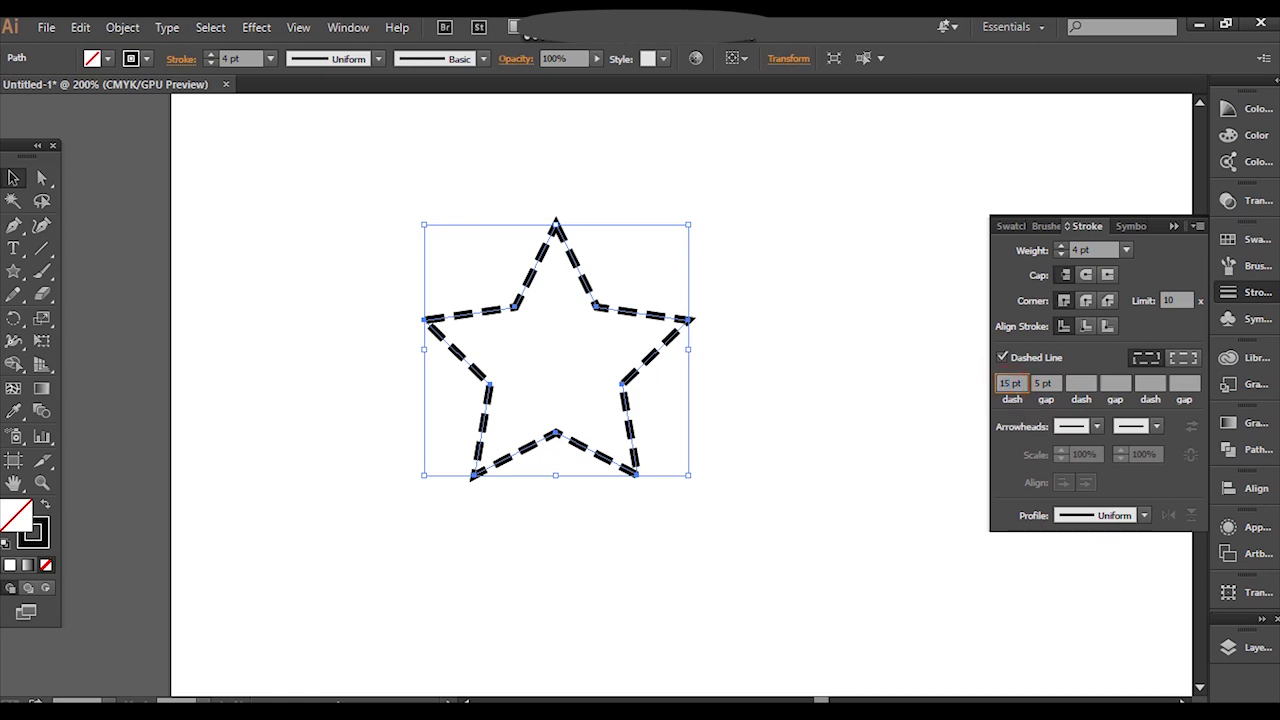
{"action": "left_click", "coordinate": [1045, 383]}
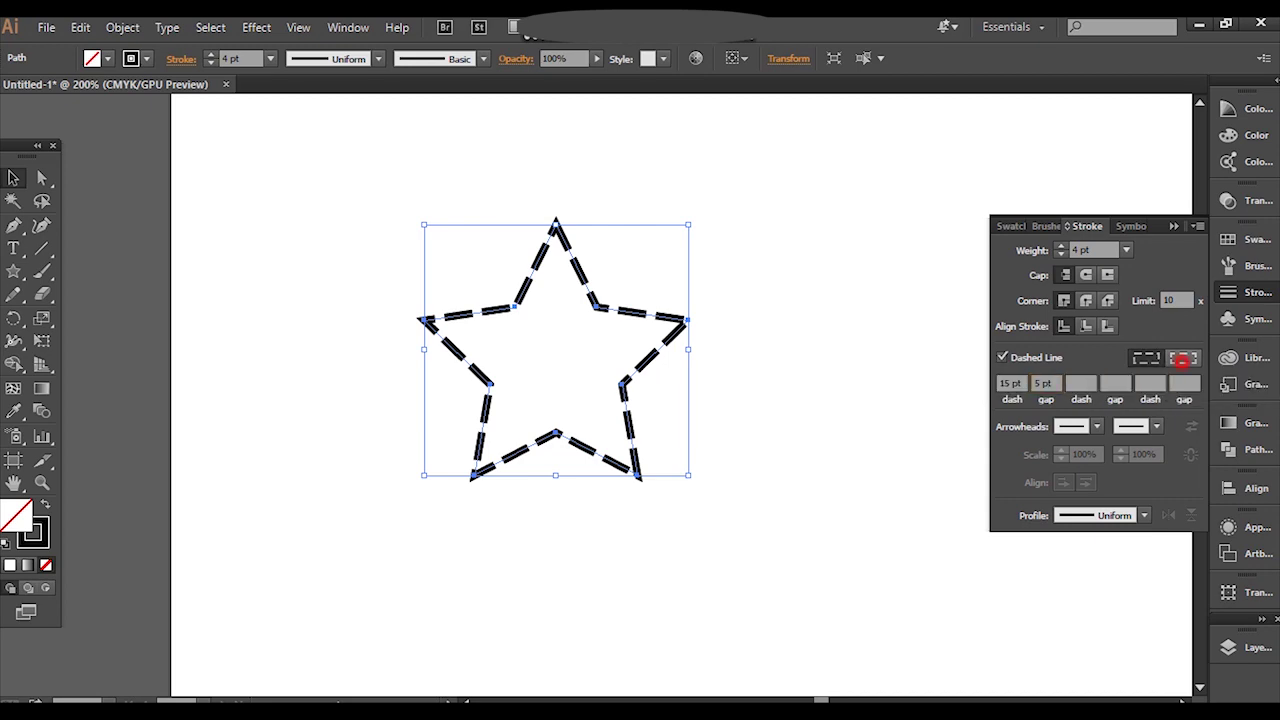
Keep exact 15 pt dash and 5 pt gap lengths, then zoom the view to 400%
{"action": "left_click", "coordinate": [1183, 358]}
{"action": "left_click", "coordinate": [1150, 359]}
{"action": "left_click", "coordinate": [1148, 358]}
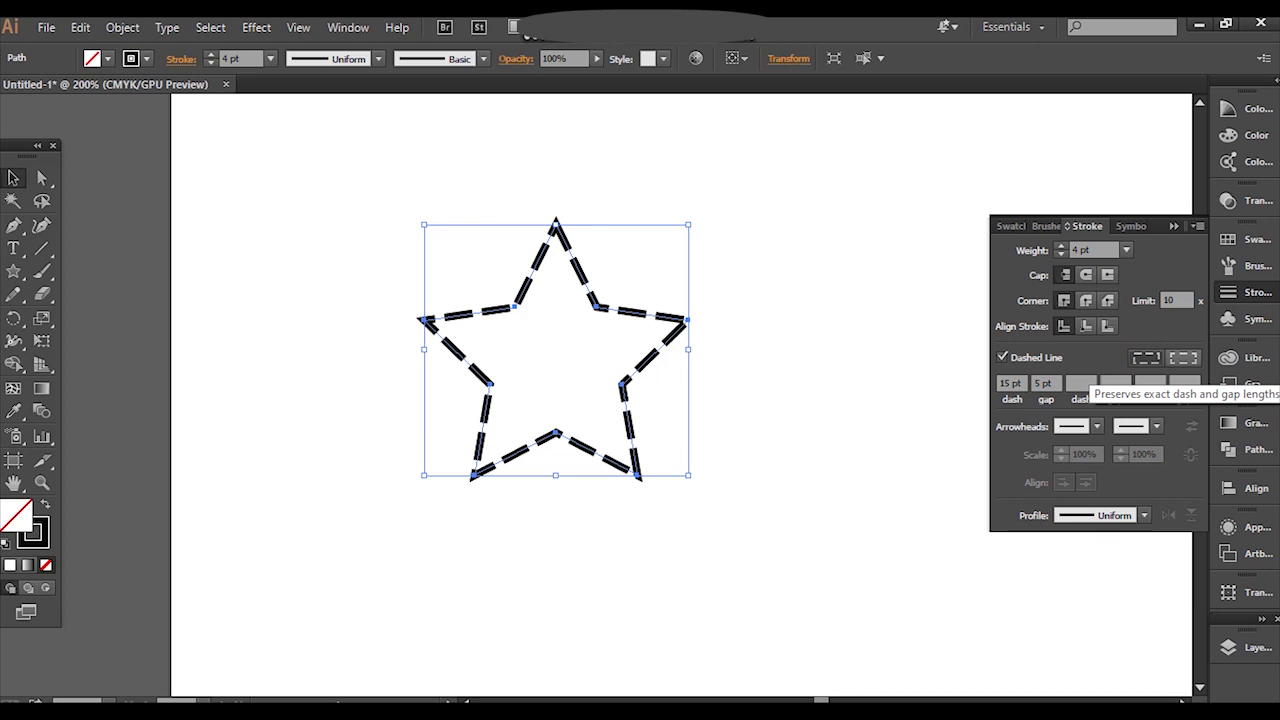
{"action": "left_click", "coordinate": [1147, 356]}
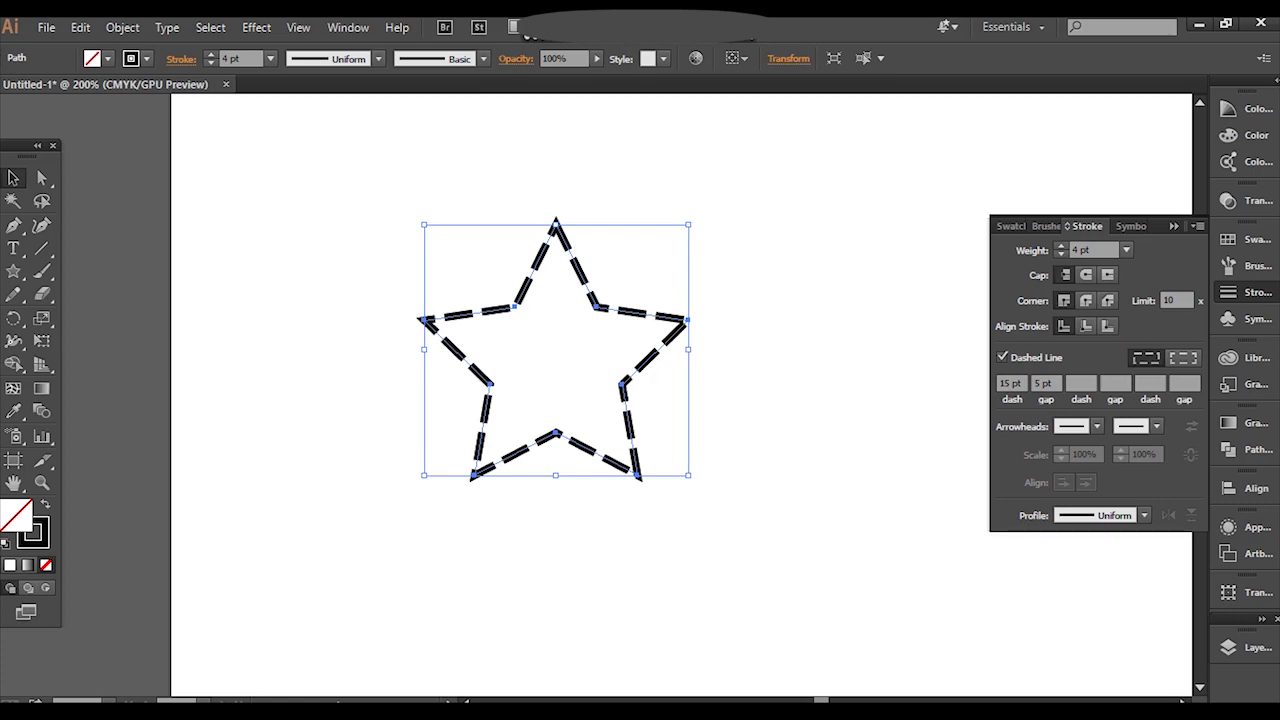
{"action": "key", "text": "ctrl+plus"}
{"action": "key", "text": "ctrl+plus"}
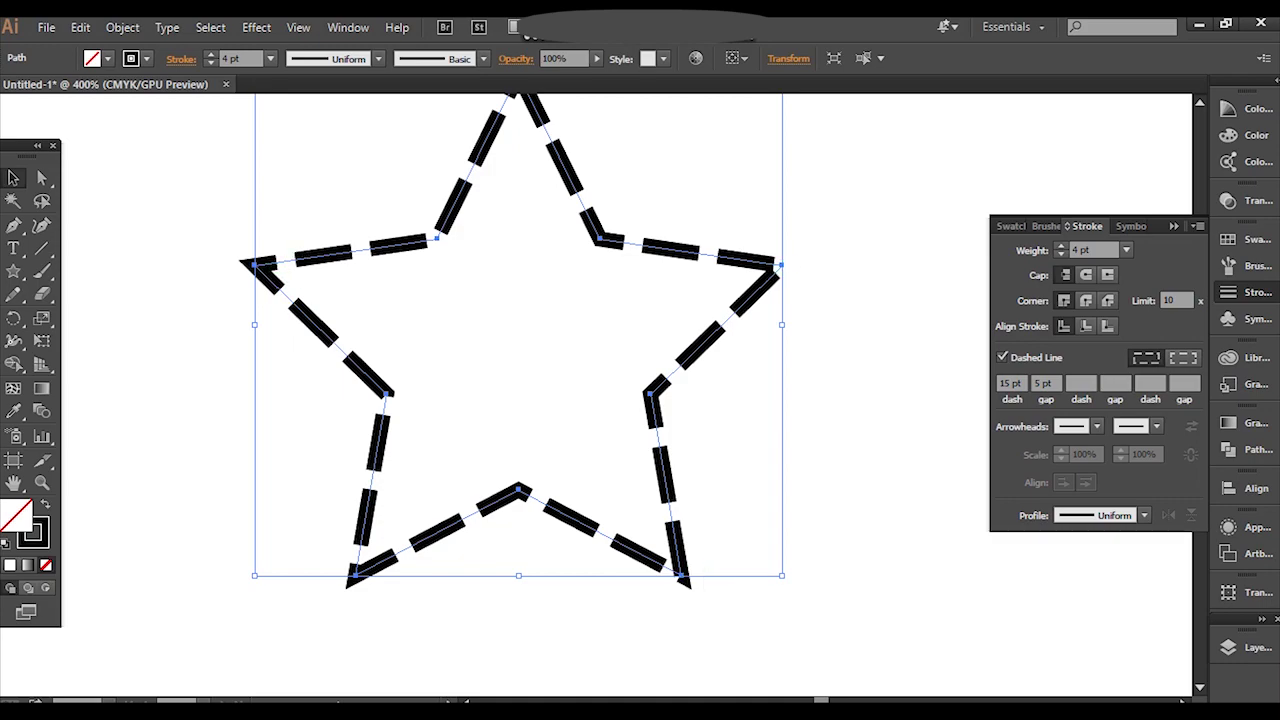
Marquee-select the star and align its dashes to corners and path ends
{"action": "left_click", "coordinate": [255, 264]}
{"action": "scroll", "coordinate": [373, 414], "scroll_direction": "up", "scroll_amount": 2}
{"action": "scroll", "coordinate": [373, 414], "scroll_direction": "up", "scroll_amount": 1}
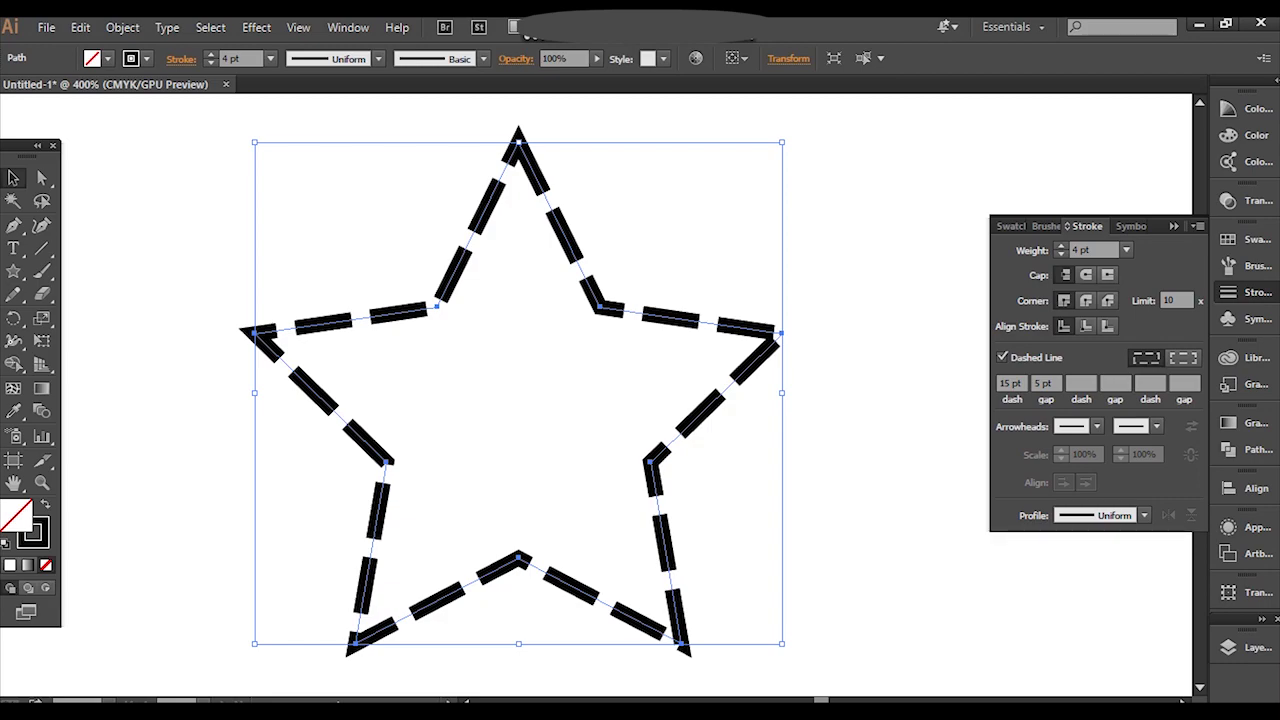
{"action": "left_click", "coordinate": [830, 273]}
{"action": "left_click_drag", "start_coordinate": [214, 194], "coordinate": [800, 645]}
{"action": "left_click", "coordinate": [1183, 357]}
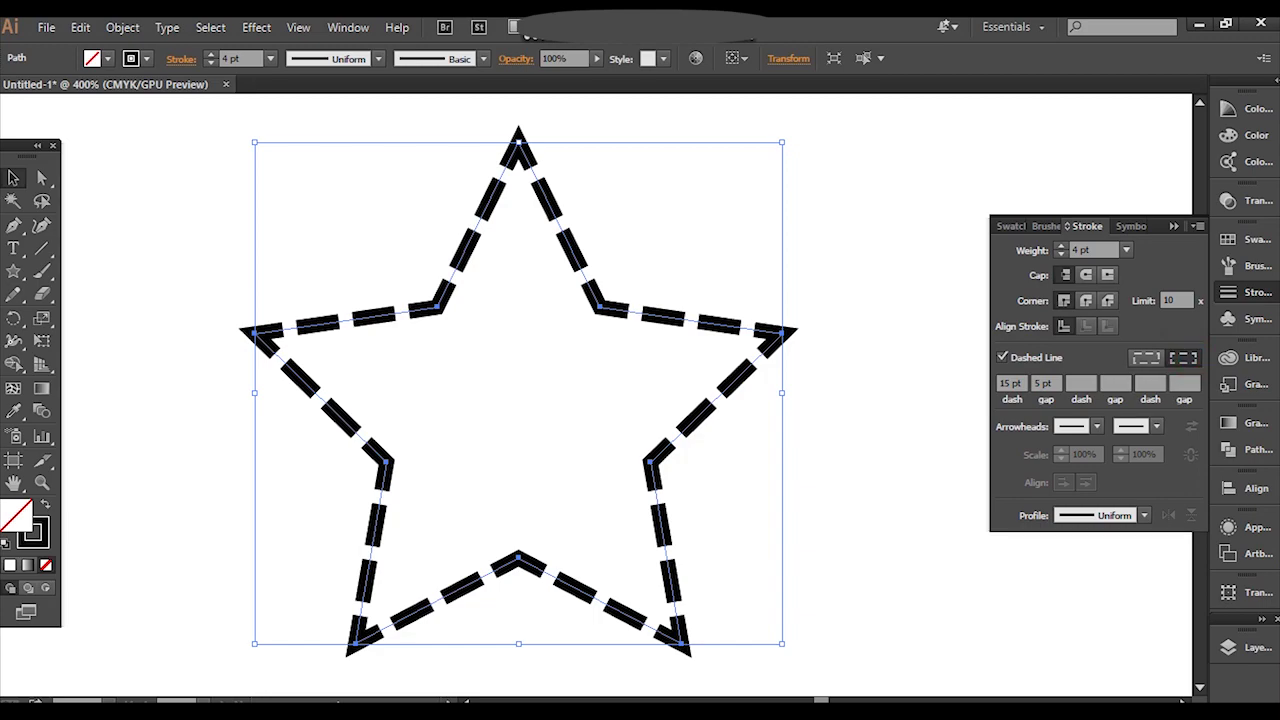
Nudge the star down slightly and deselect and reselect it to preview the aligned dashes
{"action": "left_click_drag", "start_coordinate": [571, 251], "coordinate": [565, 287]}
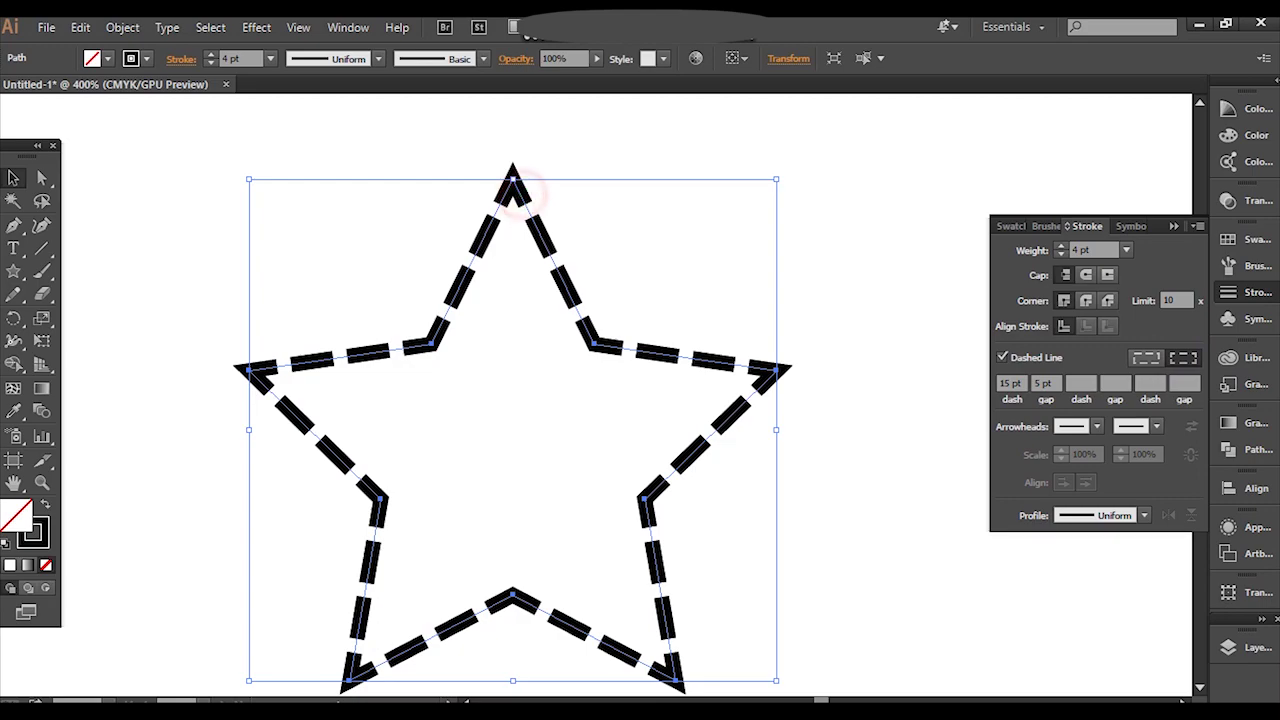
{"action": "left_click", "coordinate": [543, 191]}
{"action": "left_click_drag", "start_coordinate": [486, 152], "coordinate": [570, 300]}
{"action": "left_click", "coordinate": [523, 194]}
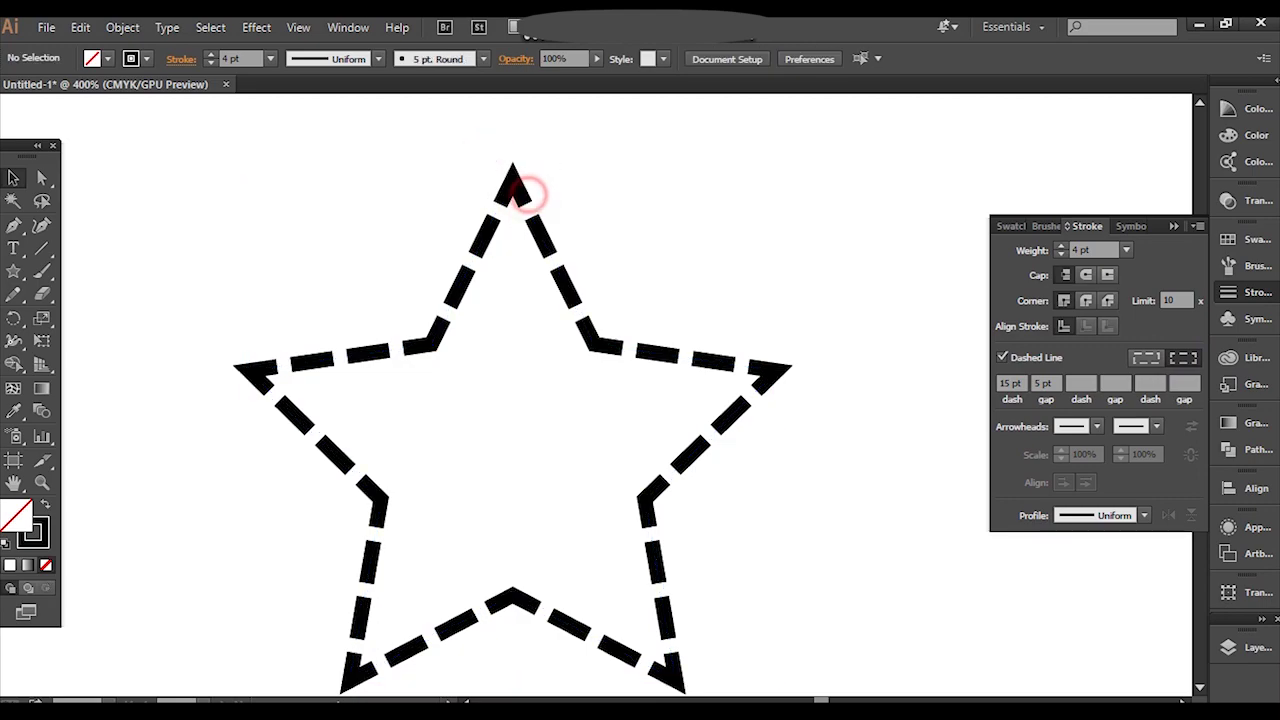
{"action": "left_click", "coordinate": [786, 368]}
{"action": "left_click", "coordinate": [665, 684]}
{"action": "left_click", "coordinate": [343, 671]}
{"action": "left_click", "coordinate": [251, 372]}
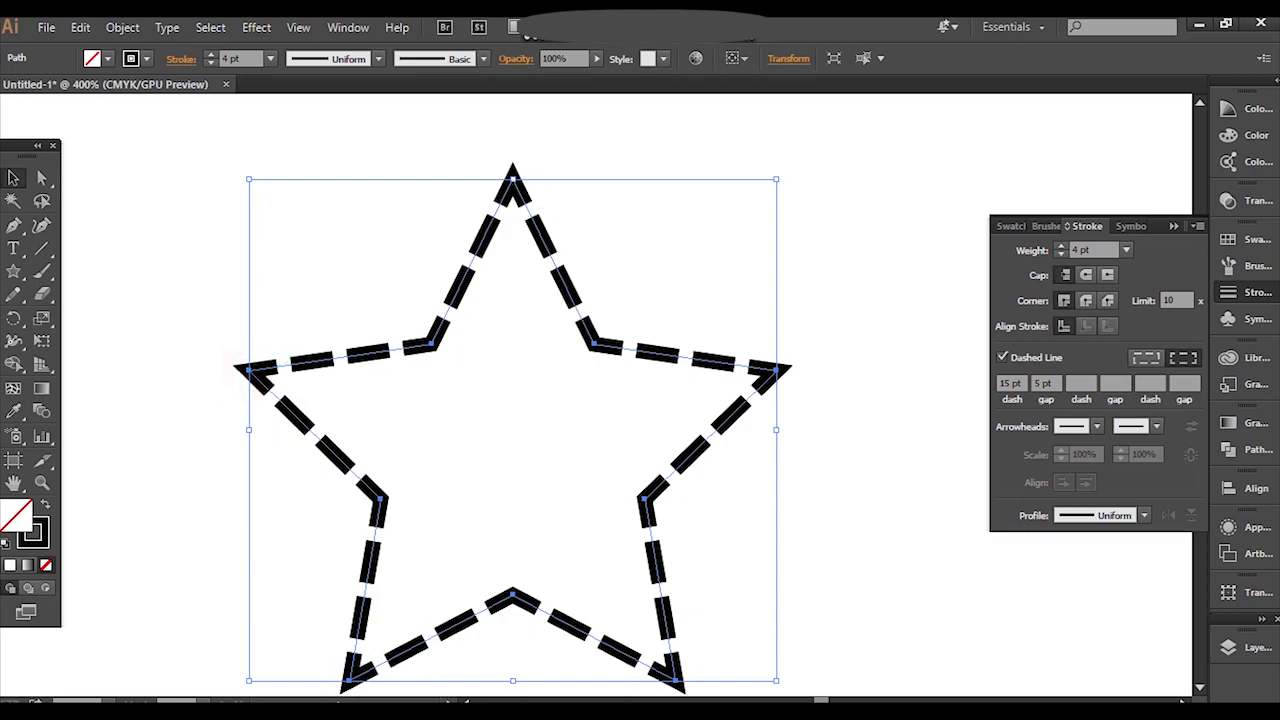
{"action": "left_click", "coordinate": [811, 376]}
{"action": "left_click", "coordinate": [677, 680]}
Compare with exact-length dashes, restore corner alignment, and deselect the star
{"action": "left_click", "coordinate": [1146, 357]}
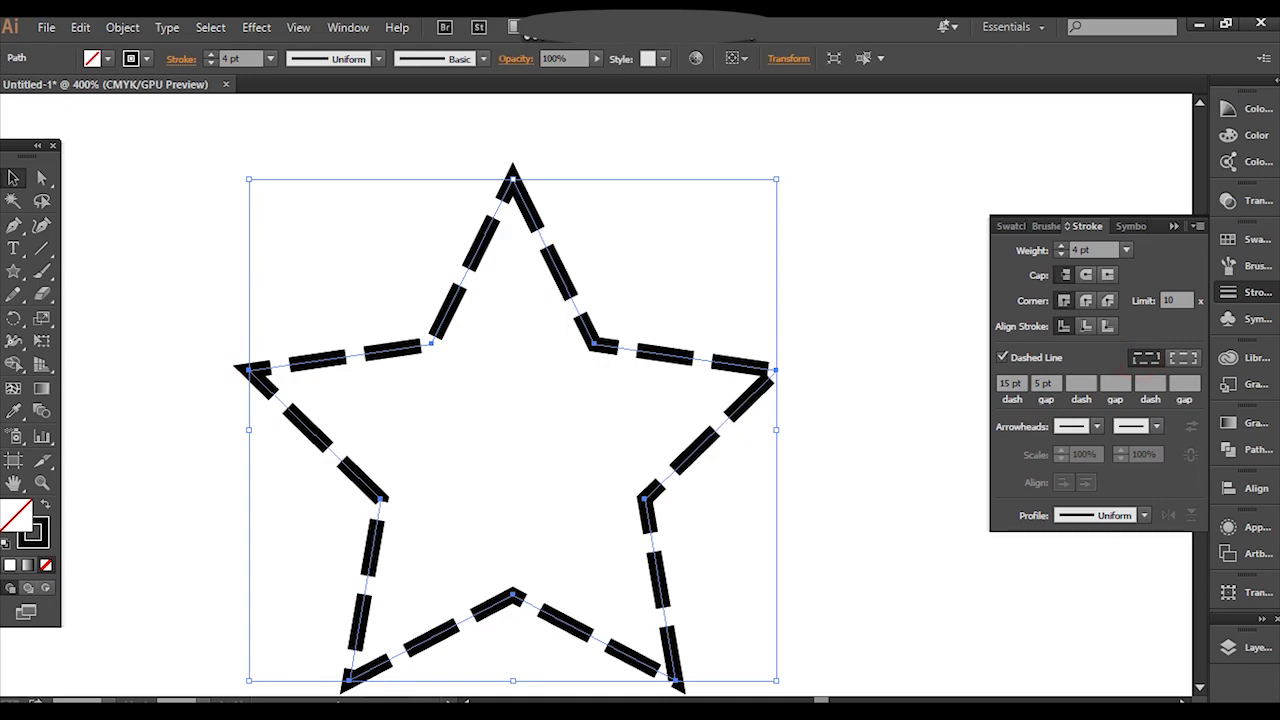
{"action": "left_click", "coordinate": [1183, 357]}
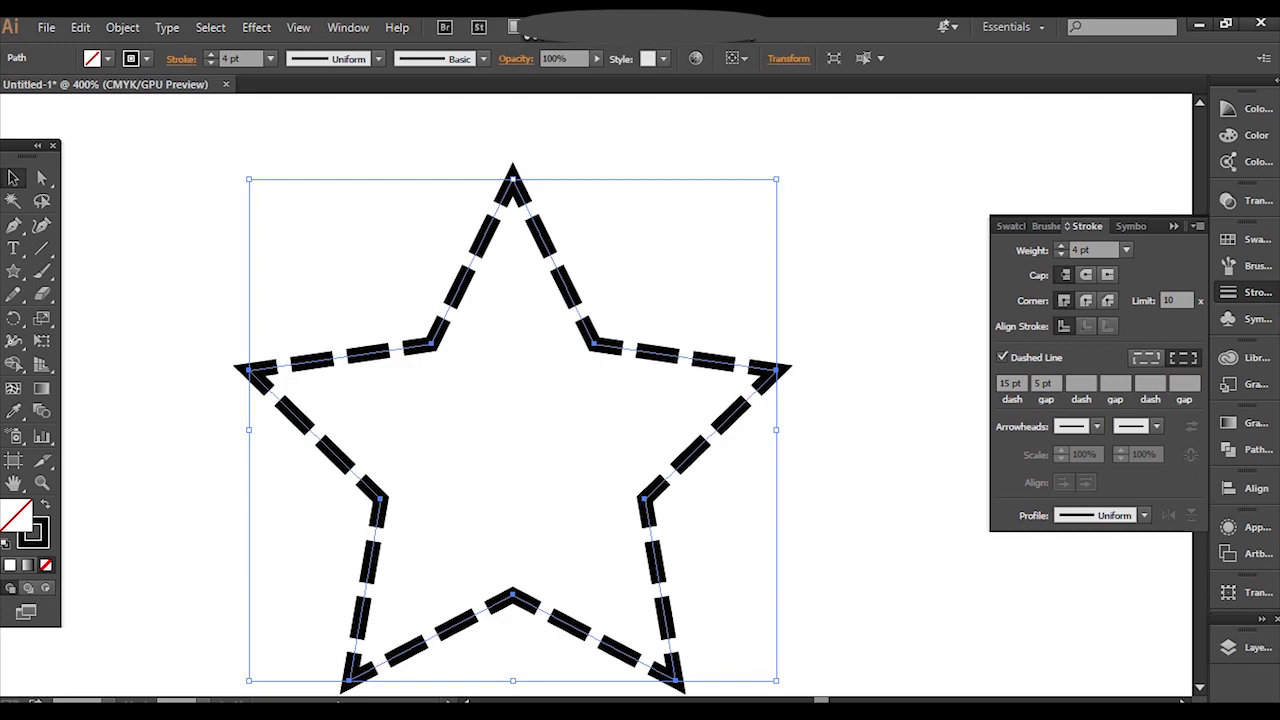
{"action": "left_click", "coordinate": [271, 358]}
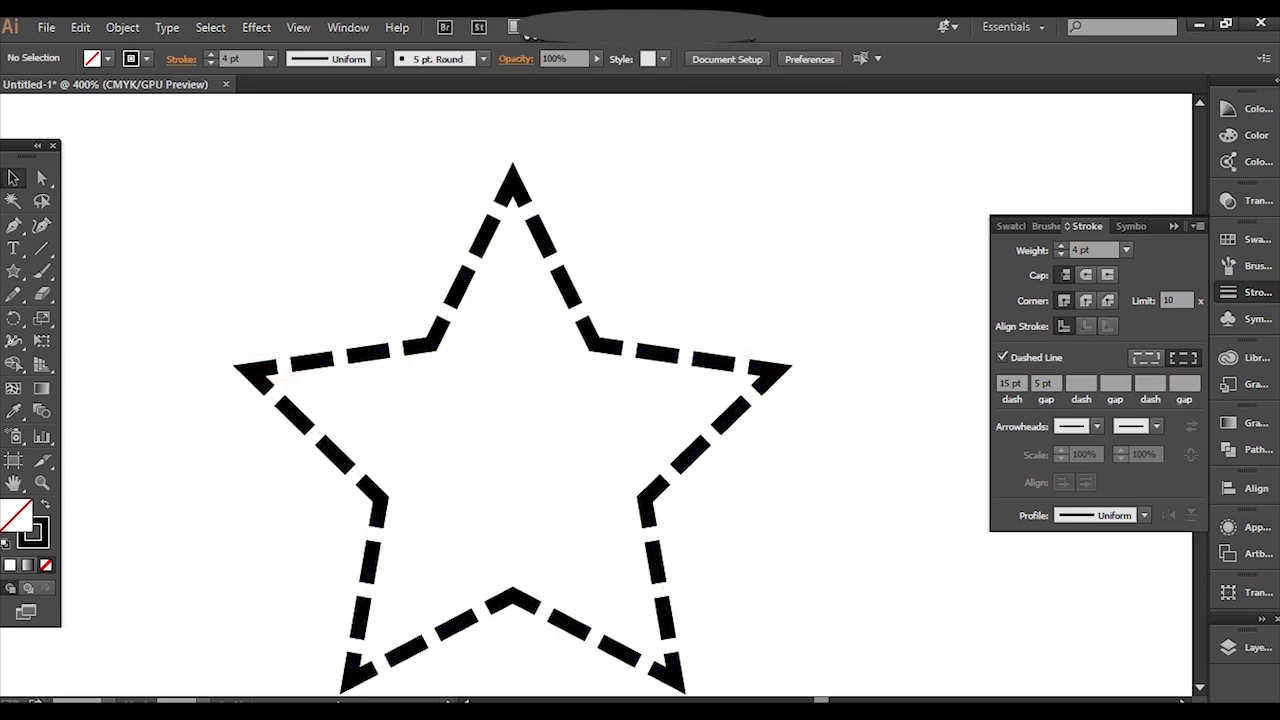
{"action": "left_click", "coordinate": [251, 370]}
{"action": "left_click", "coordinate": [688, 676]}
Zoom out twice to 66.67% and marquee-select the star
{"action": "key", "text": "ctrl+minus"}
{"action": "key", "text": "ctrl+minus"}
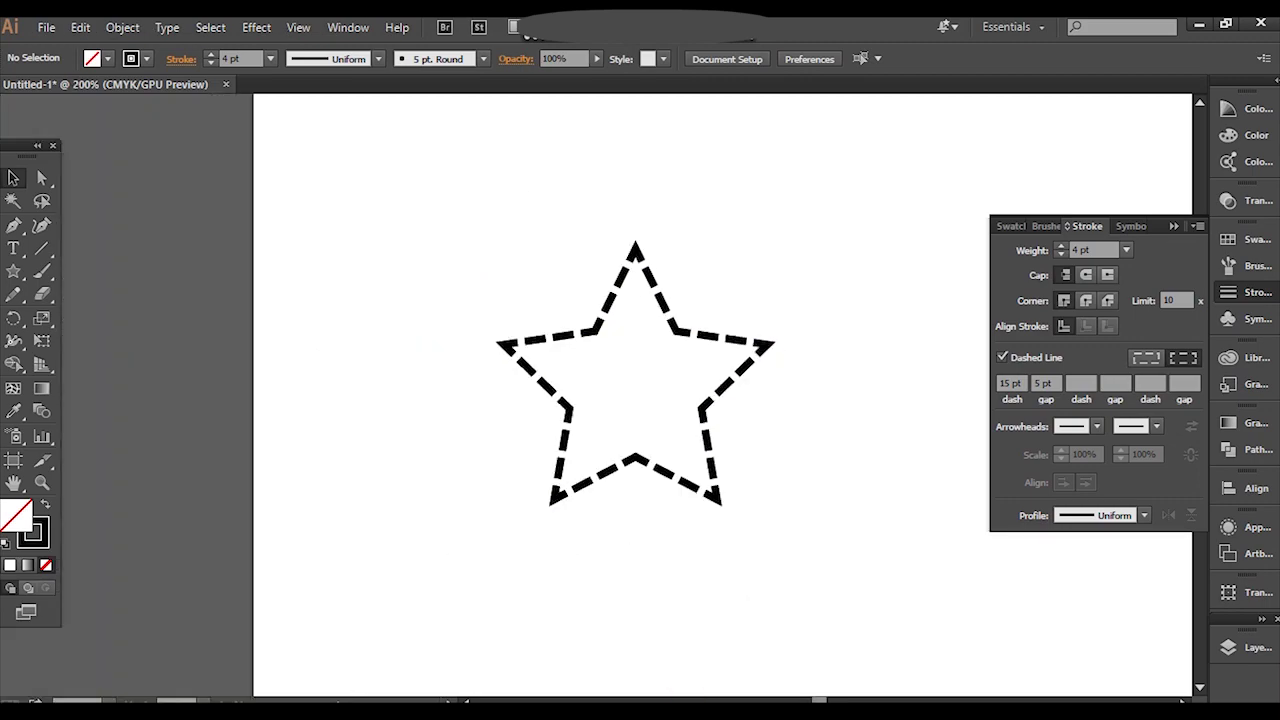
{"action": "key", "text": "ctrl+minus"}
{"action": "key", "text": "ctrl+minus"}
{"action": "key", "text": "ctrl+minus"}
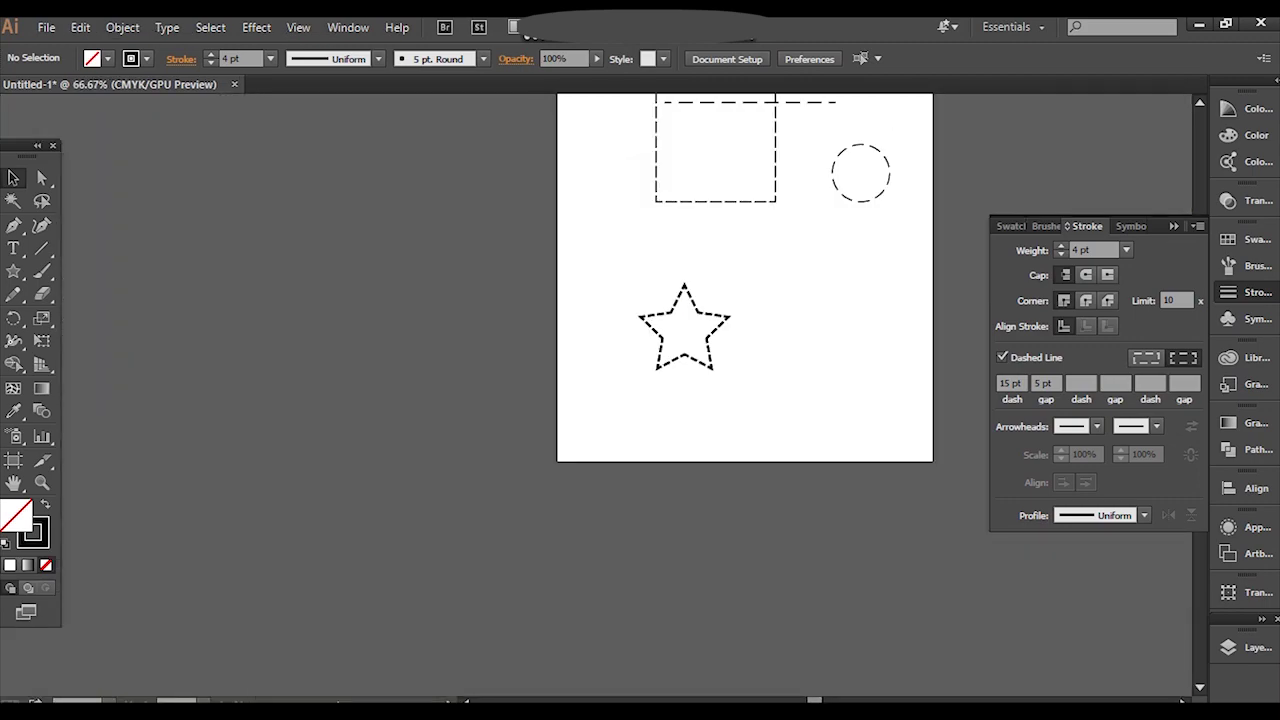
{"action": "left_click_drag", "start_coordinate": [594, 266], "coordinate": [772, 396]}
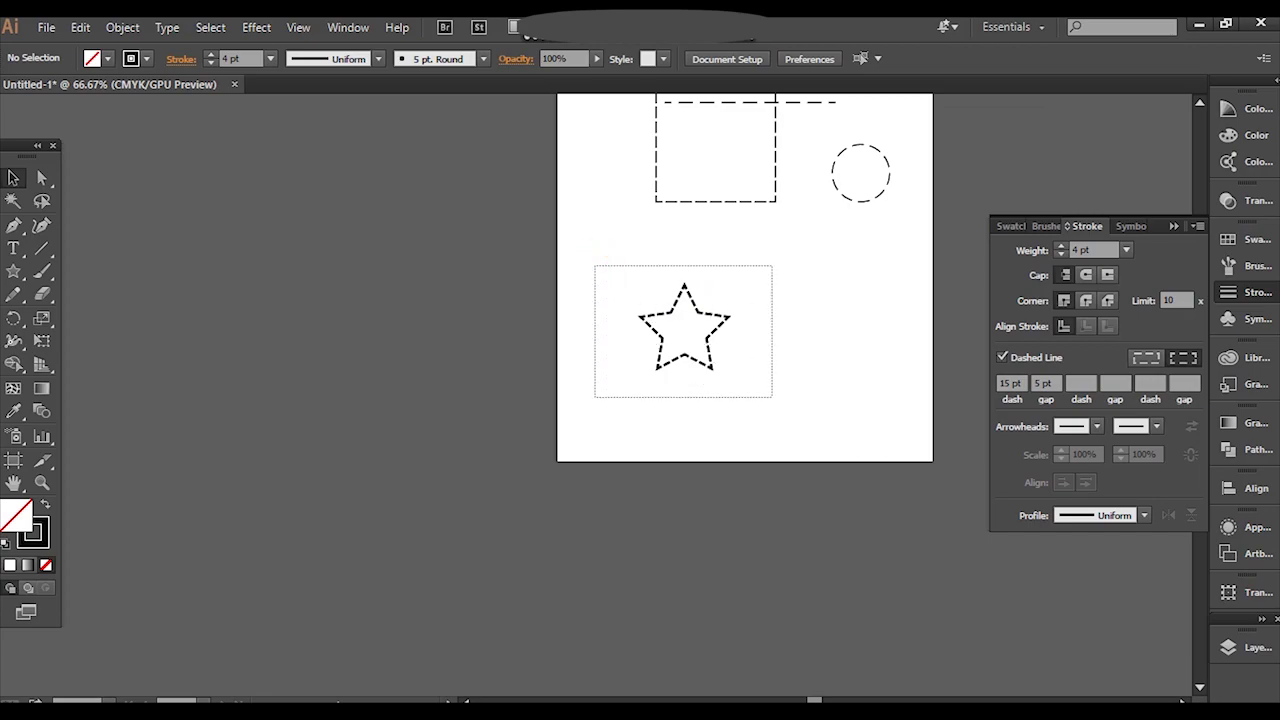